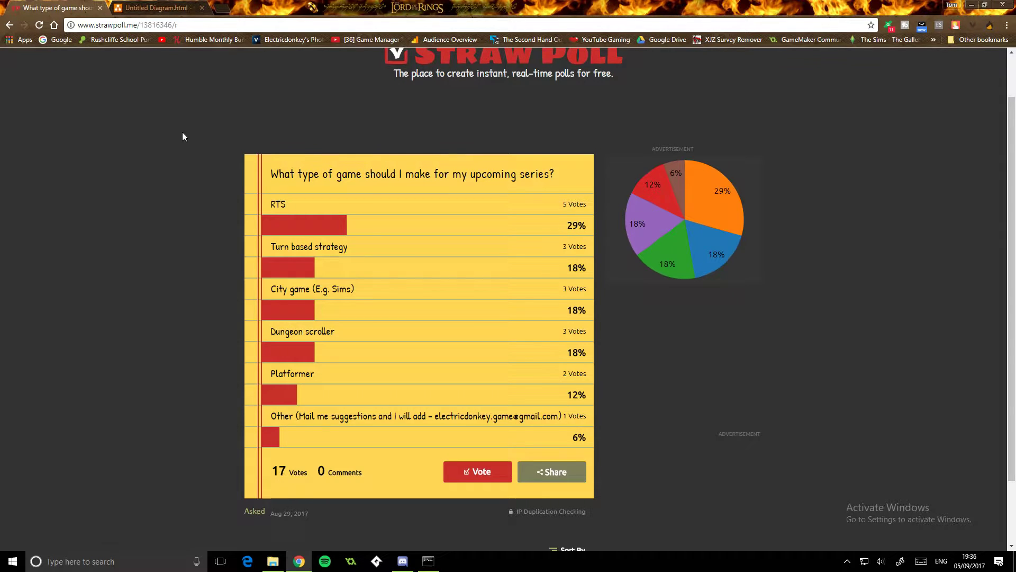
- Scroll up and down through the Straw Poll game-type results to review the votes
{"action": "scroll", "coordinate": [398, 79], "scroll_direction": "up", "scroll_amount": 1}
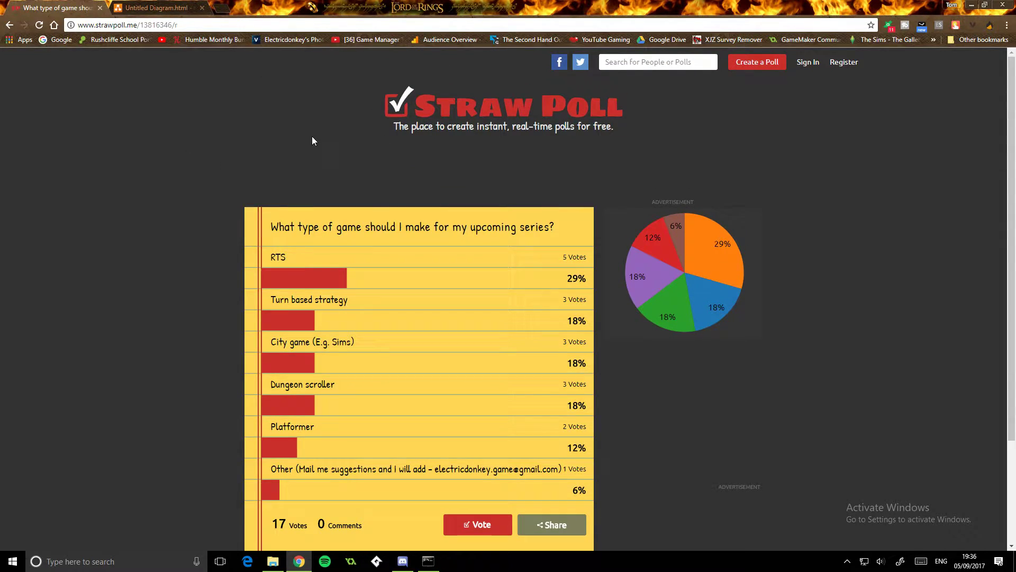
{"action": "scroll", "coordinate": [364, 161], "scroll_direction": "down", "scroll_amount": 1}
{"action": "scroll", "coordinate": [364, 165], "scroll_direction": "down", "scroll_amount": 2}
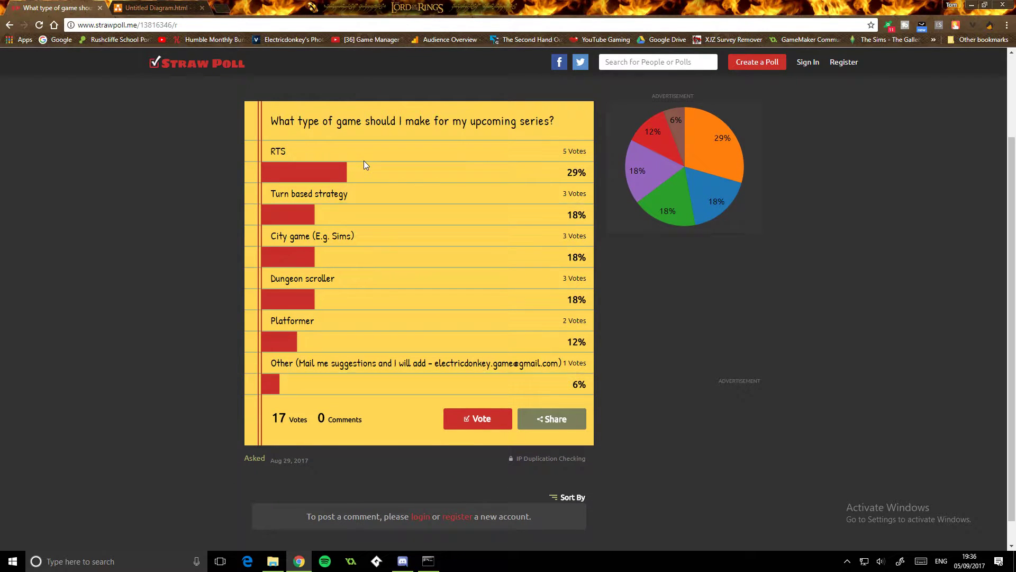
{"action": "scroll", "coordinate": [363, 158], "scroll_direction": "up", "scroll_amount": 2}
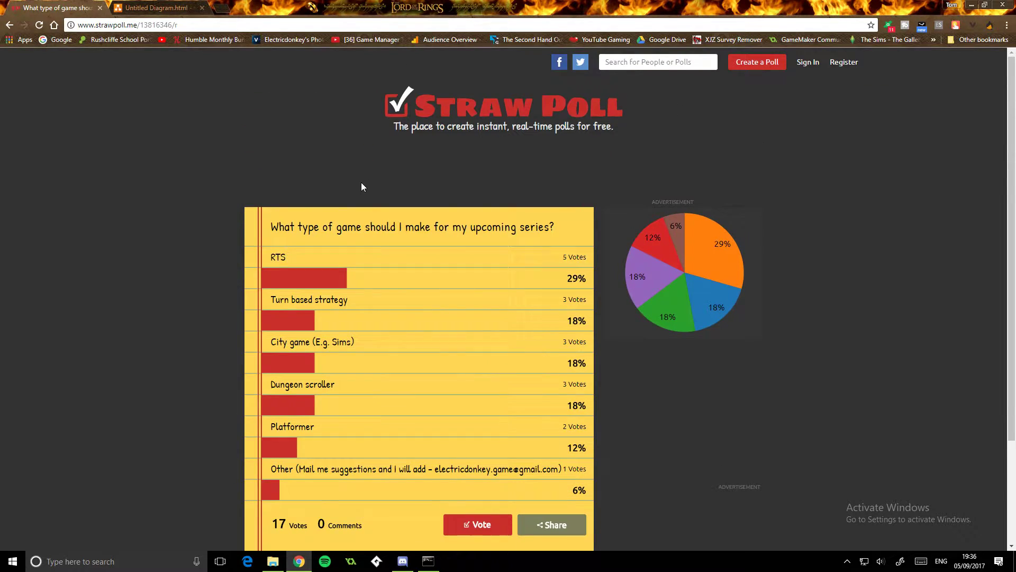
{"action": "scroll", "coordinate": [361, 182], "scroll_direction": "down", "scroll_amount": 2}
{"action": "scroll", "coordinate": [364, 212], "scroll_direction": "up", "scroll_amount": 2}
{"action": "scroll", "coordinate": [307, 238], "scroll_direction": "down", "scroll_amount": 2}
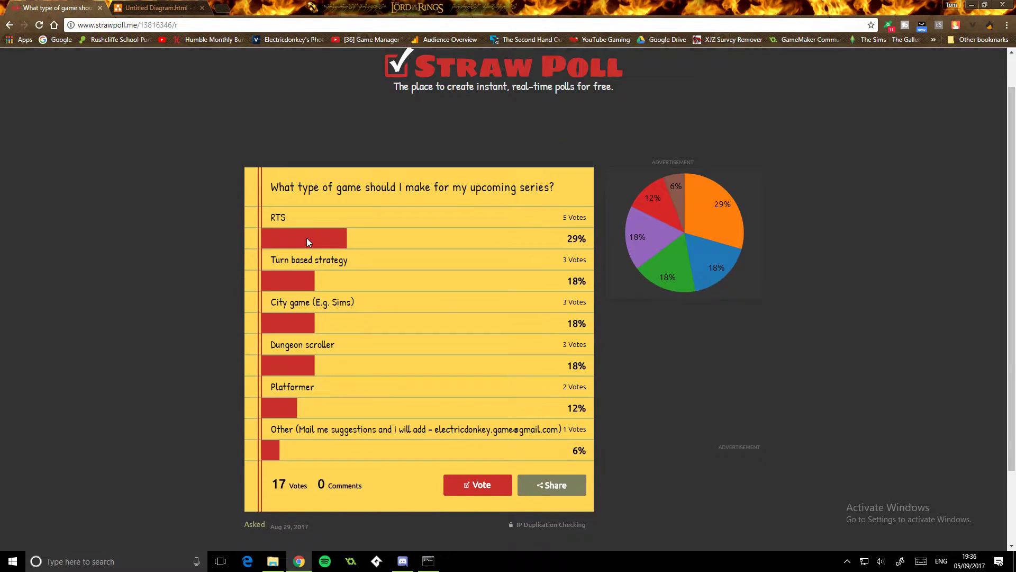
{"action": "scroll", "coordinate": [278, 438], "scroll_direction": "up", "scroll_amount": 2}
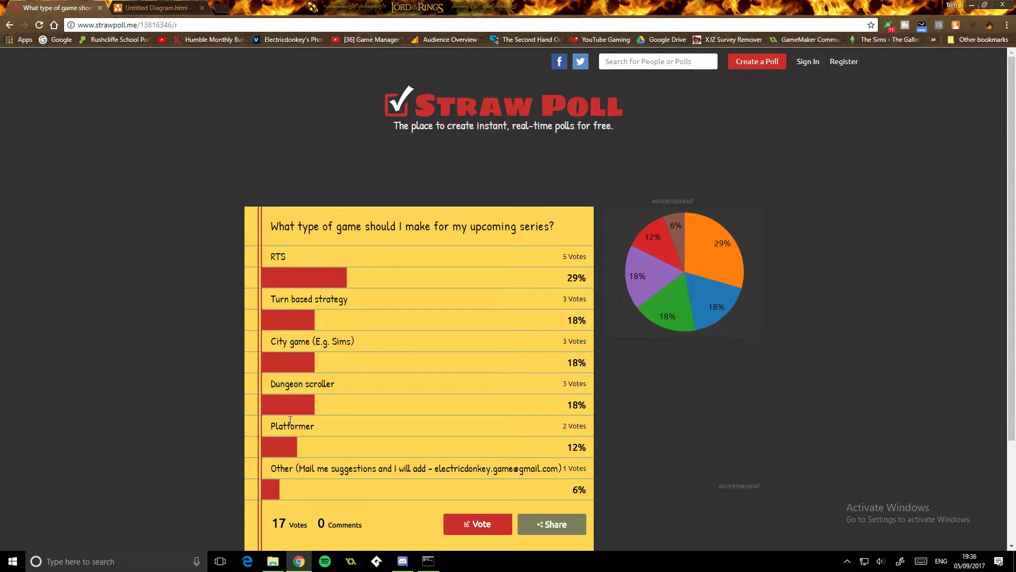
{"action": "scroll", "coordinate": [292, 410], "scroll_direction": "down", "scroll_amount": 1}
{"action": "scroll", "coordinate": [449, 204], "scroll_direction": "up", "scroll_amount": 1}
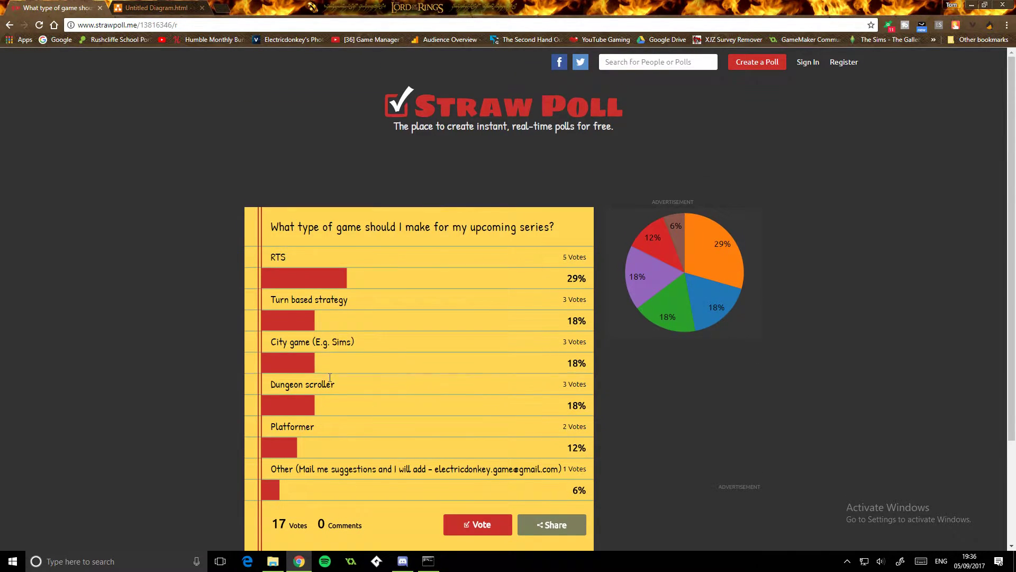
{"action": "scroll", "coordinate": [300, 324], "scroll_direction": "down", "scroll_amount": 1}
- Highlight the City game (E.g. Sims) and Dungeon scroller options and Dungeon scroller's vote count
{"action": "left_click_drag", "start_coordinate": [269, 290], "coordinate": [395, 296]}
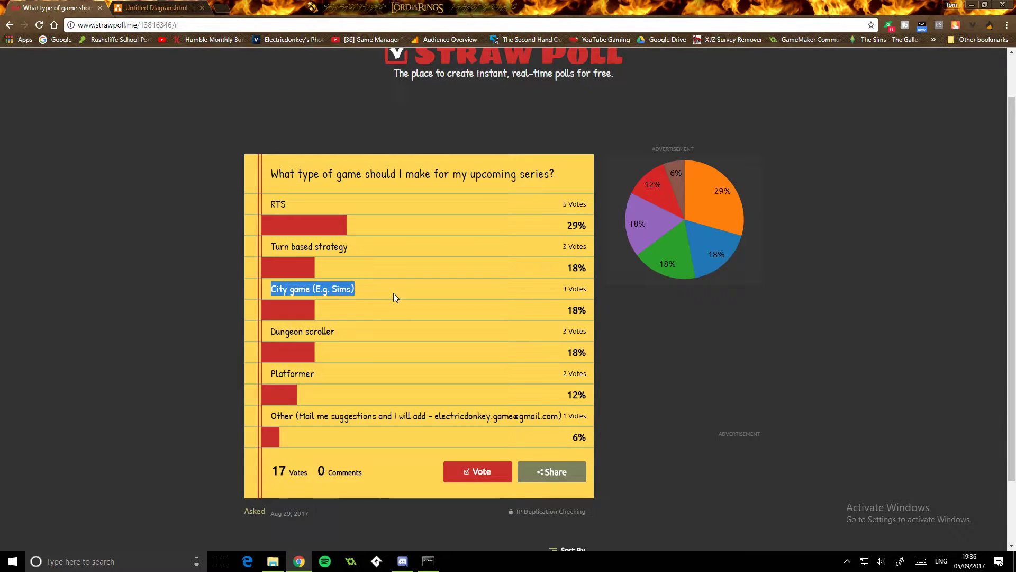
{"action": "left_click", "coordinate": [304, 279]}
{"action": "left_click_drag", "start_coordinate": [270, 332], "coordinate": [349, 333]}
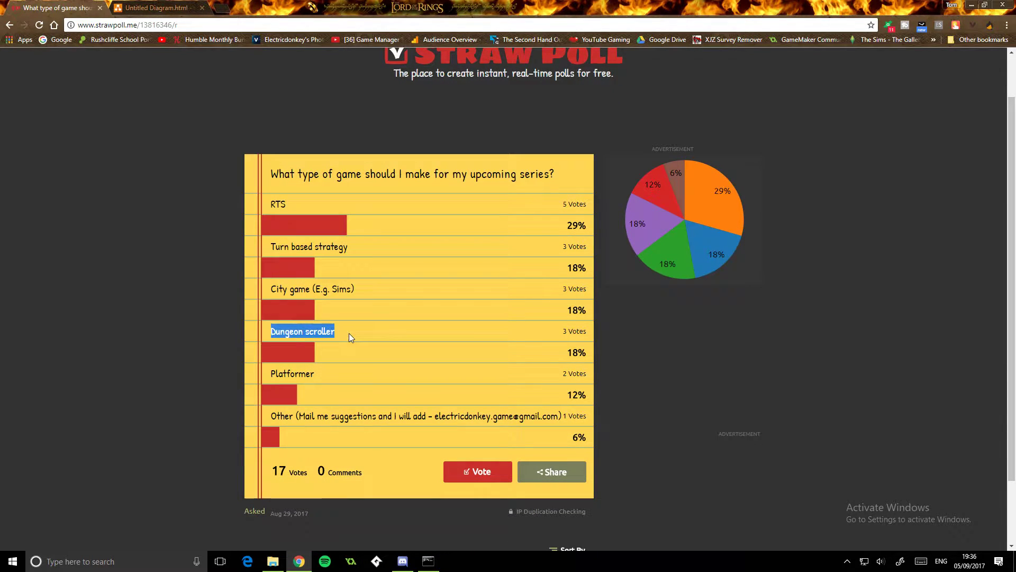
{"action": "left_click", "coordinate": [348, 333]}
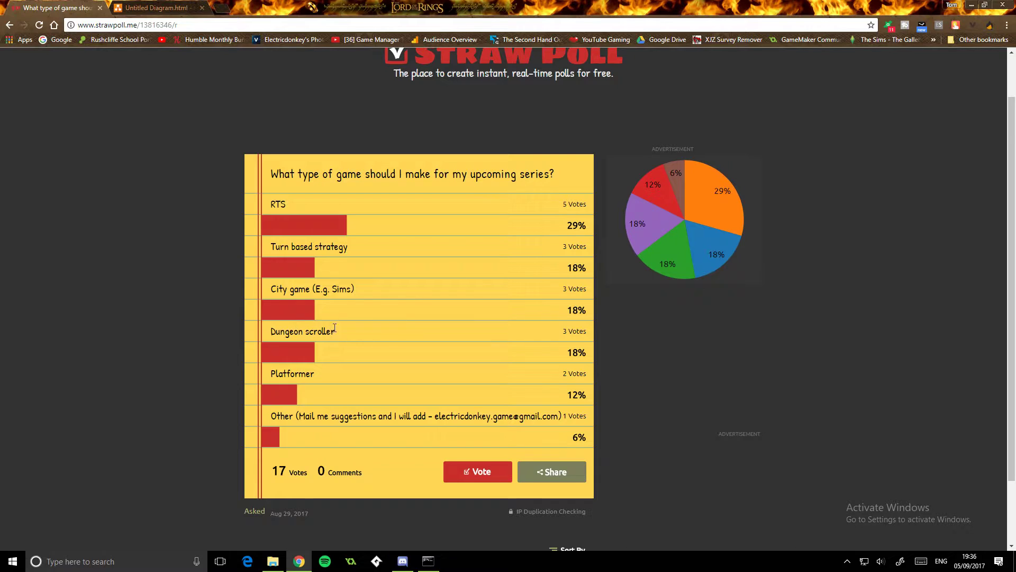
{"action": "left_click_drag", "start_coordinate": [562, 331], "coordinate": [570, 330]}
{"action": "left_click", "coordinate": [564, 331]}
- Highlight the winning RTS option with its vote count, then scroll back to the top
{"action": "left_click_drag", "start_coordinate": [269, 203], "coordinate": [285, 207]}
{"action": "left_click", "coordinate": [276, 212]}
{"action": "left_click_drag", "start_coordinate": [566, 210], "coordinate": [585, 192]}
{"action": "left_click", "coordinate": [615, 231]}
{"action": "mouse_move", "coordinate": [713, 189]}
{"action": "left_click", "coordinate": [273, 199]}
{"action": "scroll", "coordinate": [218, 201], "scroll_direction": "up", "scroll_amount": 1}
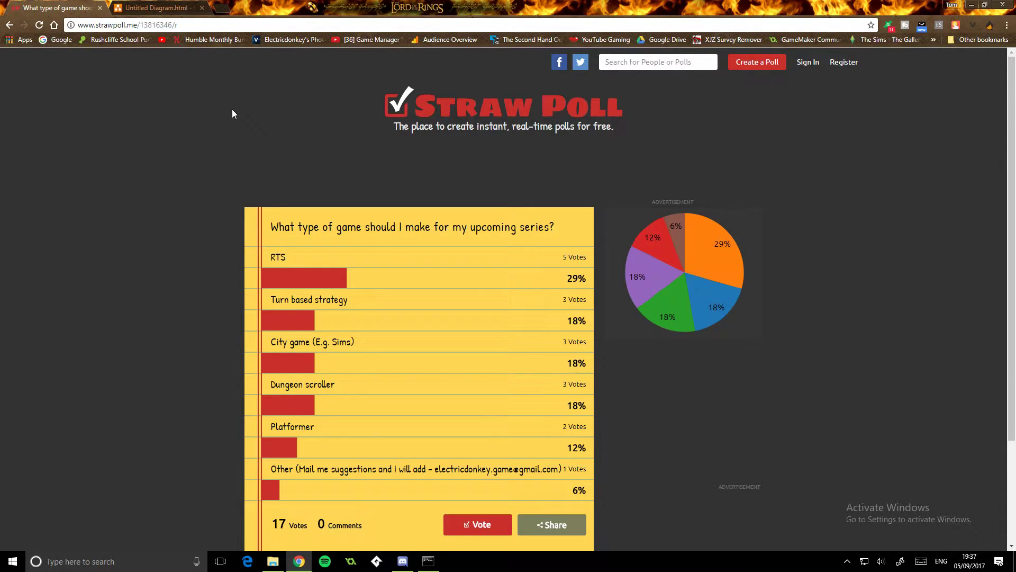
{"action": "left_click", "coordinate": [159, 7]}
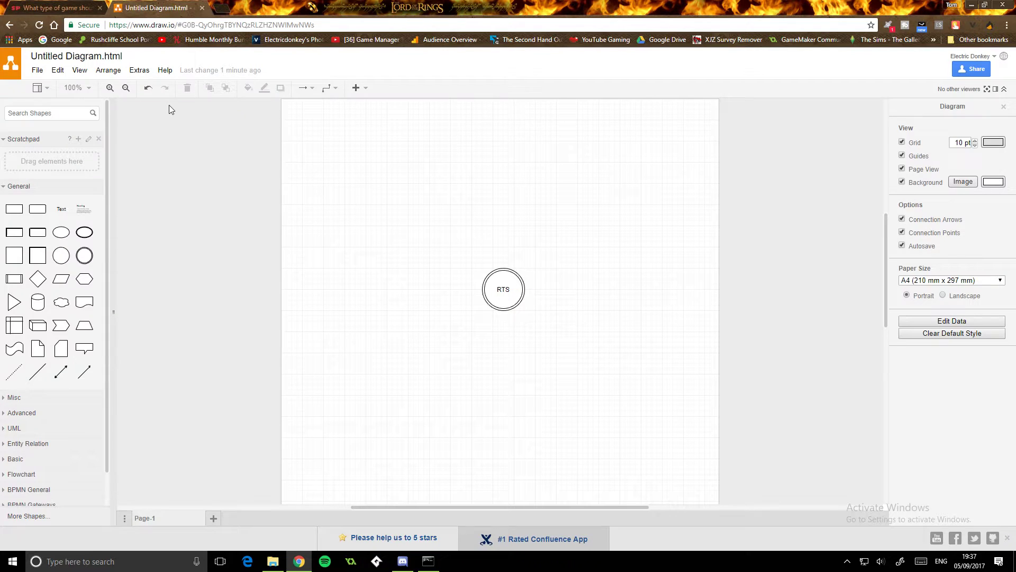
{"action": "scroll", "coordinate": [234, 205], "scroll_direction": "up", "scroll_amount": 3}
{"action": "scroll", "coordinate": [266, 211], "scroll_direction": "down", "scroll_amount": 5}
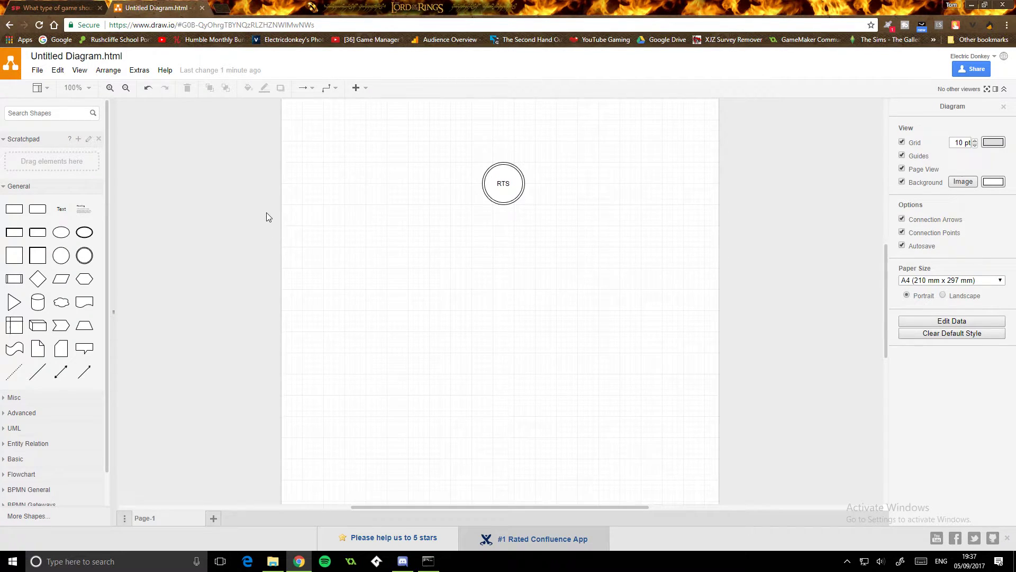
{"action": "scroll", "coordinate": [268, 212], "scroll_direction": "up", "scroll_amount": 4}
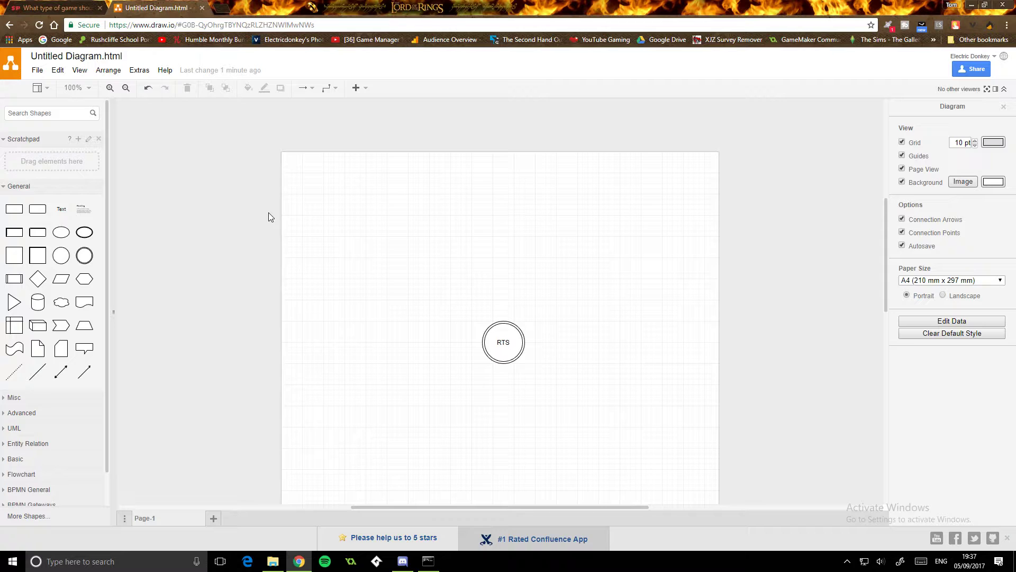
{"action": "scroll", "coordinate": [269, 212], "scroll_direction": "down", "scroll_amount": 1}
{"action": "scroll", "coordinate": [268, 212], "scroll_direction": "up", "scroll_amount": 2}
{"action": "scroll", "coordinate": [269, 204], "scroll_direction": "down", "scroll_amount": 2}
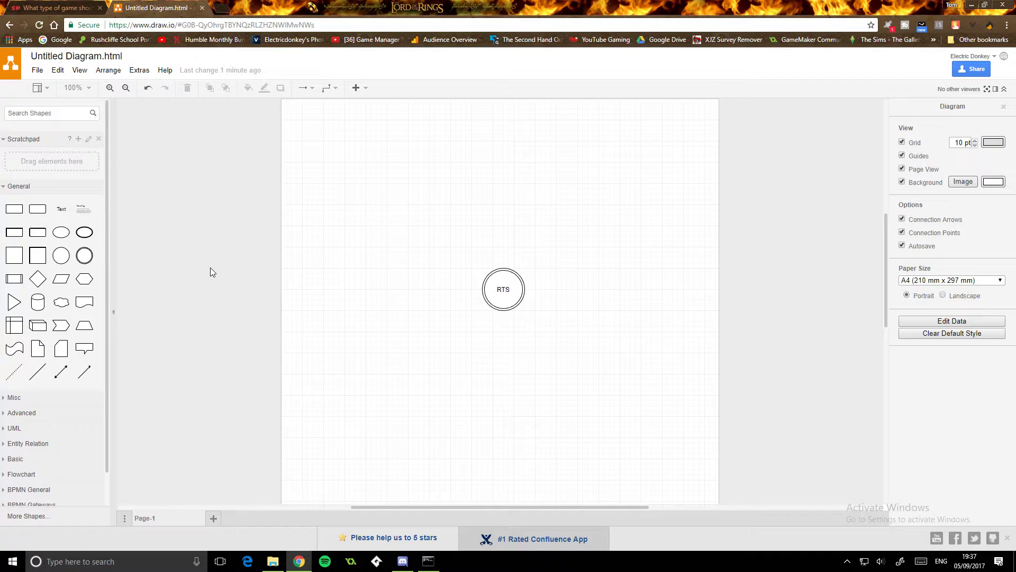
{"action": "scroll", "coordinate": [206, 333], "scroll_direction": "up", "scroll_amount": 1}
{"action": "scroll", "coordinate": [208, 329], "scroll_direction": "down", "scroll_amount": 1}
{"action": "scroll", "coordinate": [207, 339], "scroll_direction": "up", "scroll_amount": 5}
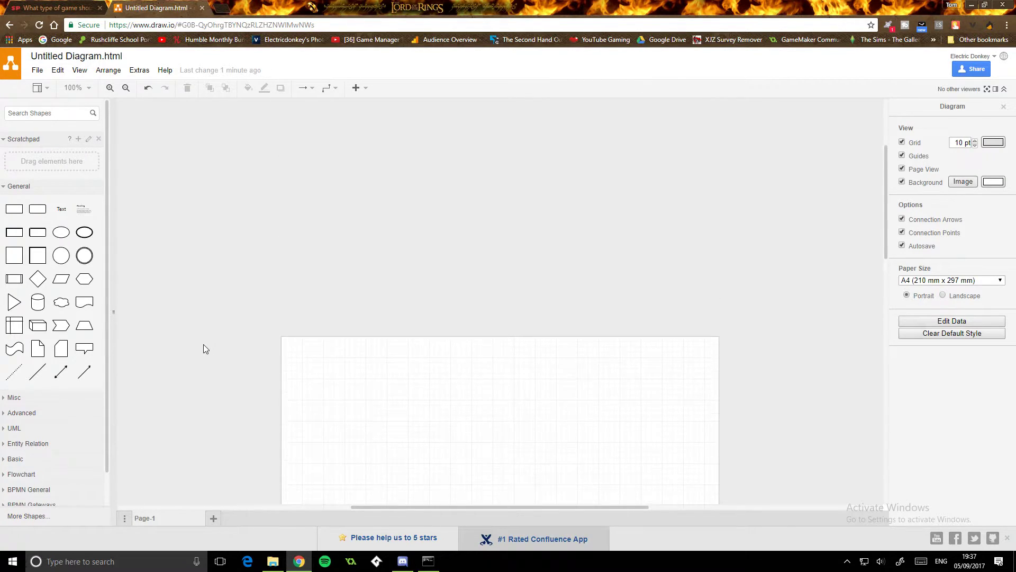
{"action": "scroll", "coordinate": [203, 347], "scroll_direction": "down", "scroll_amount": 4}
{"action": "scroll", "coordinate": [212, 379], "scroll_direction": "down", "scroll_amount": 2}
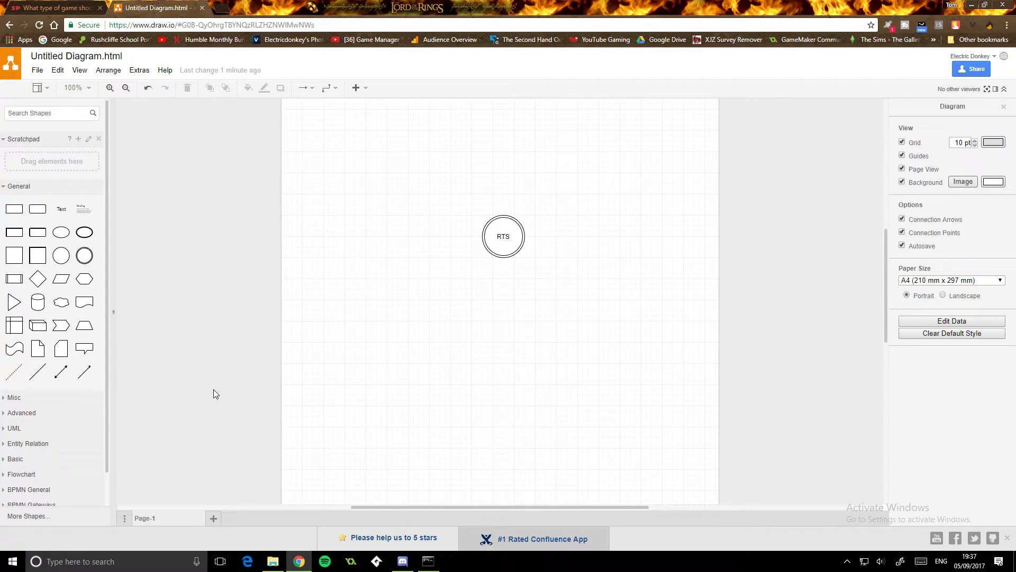
{"action": "scroll", "coordinate": [219, 389], "scroll_direction": "up", "scroll_amount": 2}
{"action": "scroll", "coordinate": [216, 402], "scroll_direction": "down", "scroll_amount": 1}
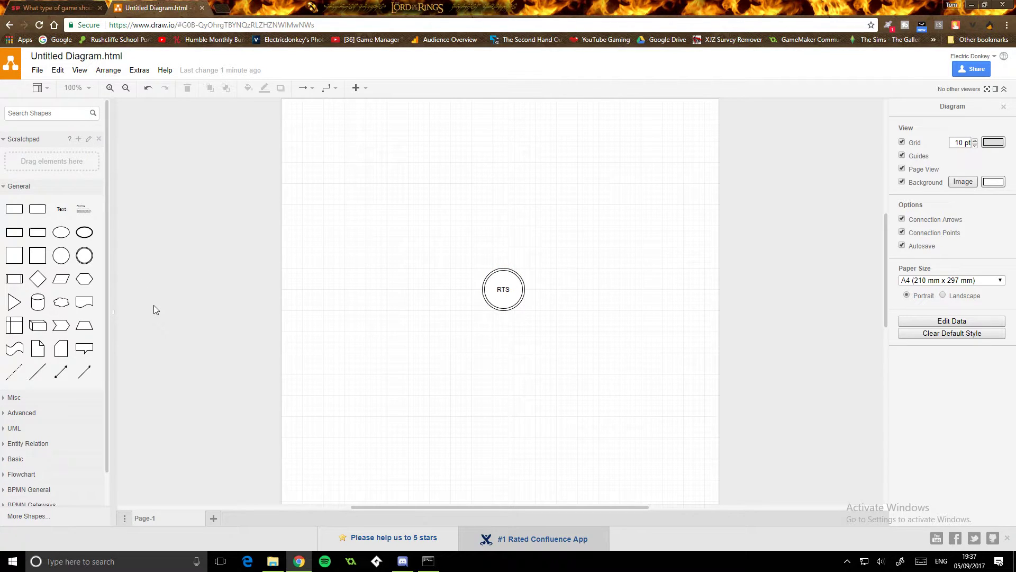
{"action": "scroll", "coordinate": [116, 260], "scroll_direction": "down", "scroll_amount": 1}
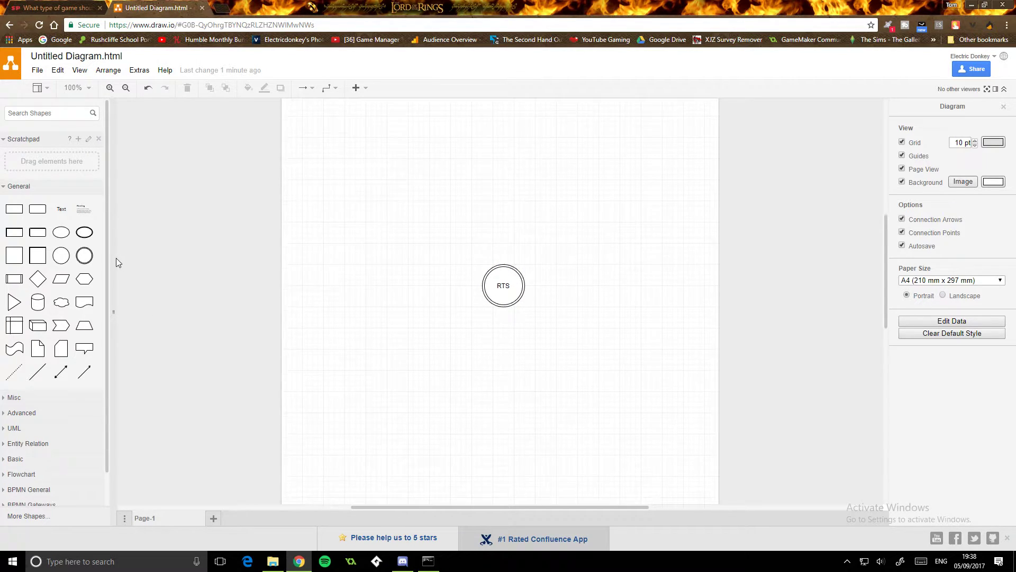
{"action": "scroll", "coordinate": [317, 307], "scroll_direction": "up", "scroll_amount": 2}
{"action": "scroll", "coordinate": [440, 318], "scroll_direction": "down", "scroll_amount": 1}
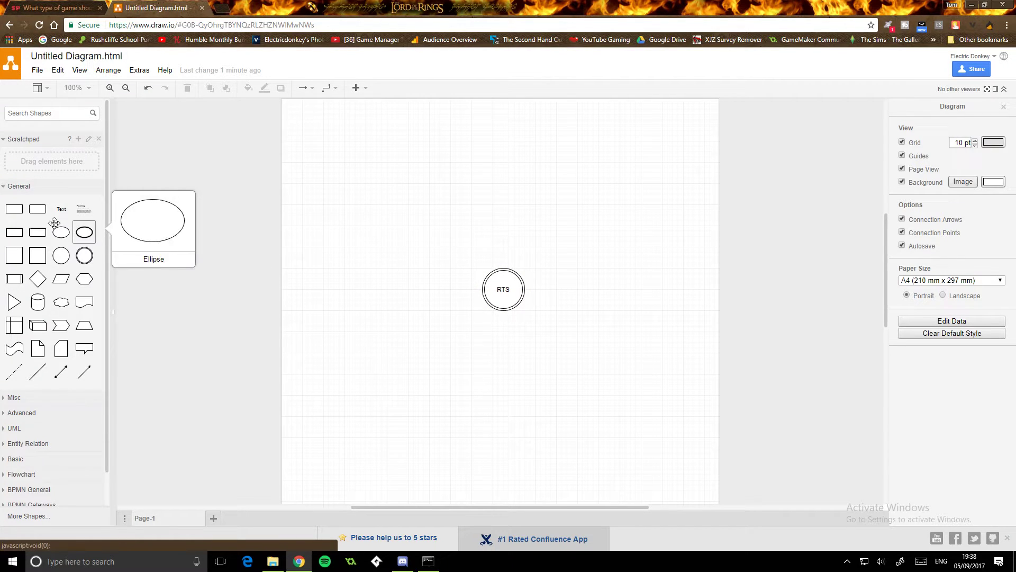
- Add a rounded box labelled 'War game' above the RTS circle
{"action": "left_click_drag", "start_coordinate": [38, 209], "coordinate": [478, 171]}
{"action": "double_click", "coordinate": [510, 186]}
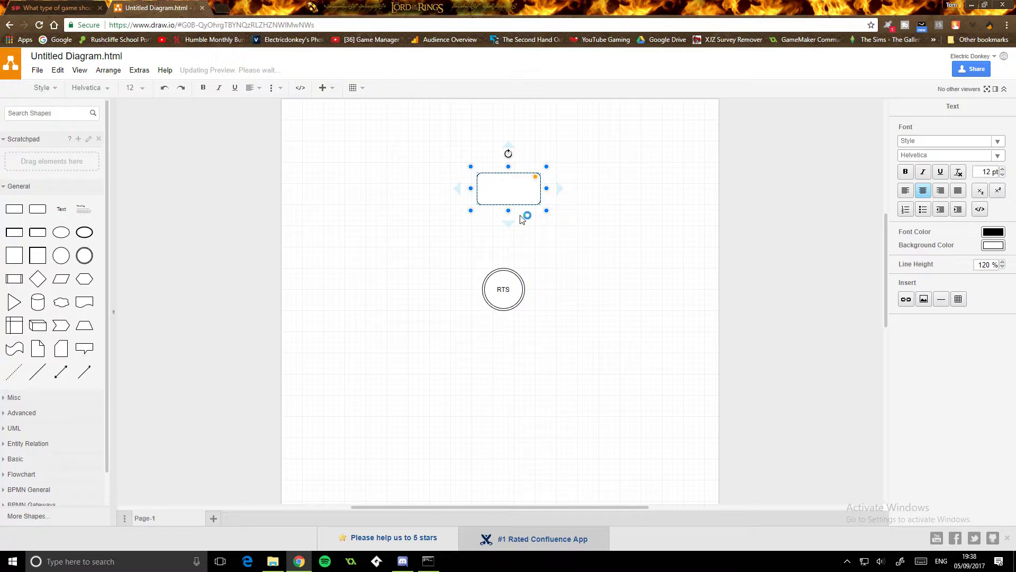
{"action": "type", "text": "War game"}
{"action": "left_click", "coordinate": [516, 285]}
- Connect RTS up to War game with an arrow and place a plain rectangle right of RTS
{"action": "left_click_drag", "start_coordinate": [503, 254], "coordinate": [517, 191]}
{"action": "left_click", "coordinate": [561, 270]}
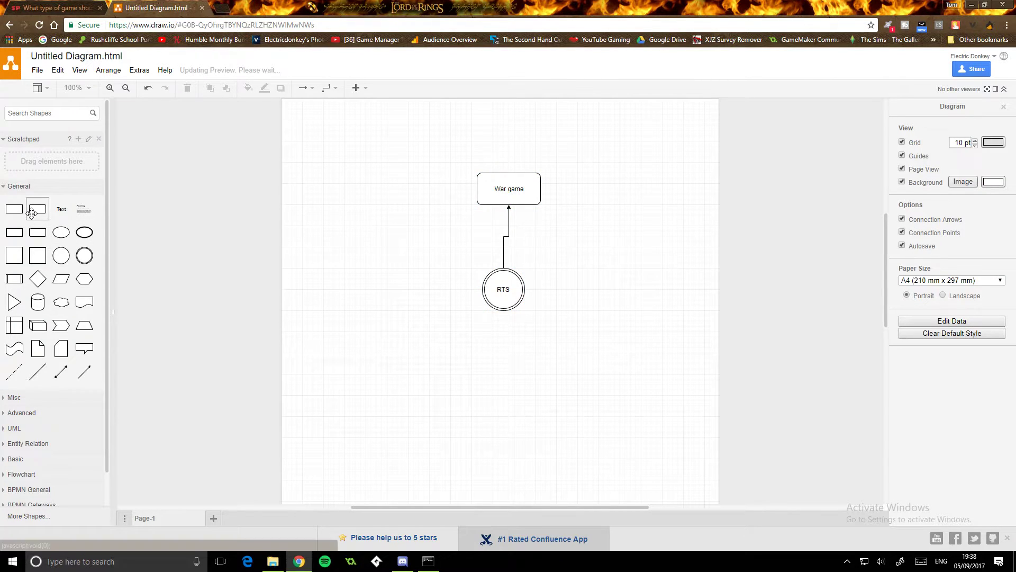
{"action": "left_click_drag", "start_coordinate": [14, 208], "coordinate": [626, 246]}
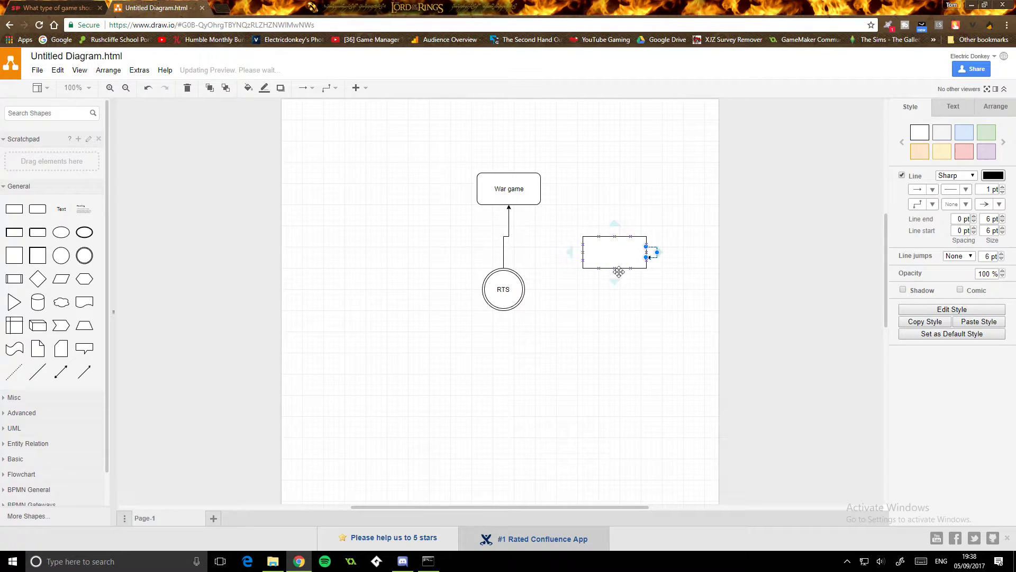
- Undo the stray looping connector and connect RTS to the right-hand rectangle
{"action": "key", "text": "ctrl+z"}
{"action": "left_click", "coordinate": [504, 289]}
{"action": "left_click_drag", "start_coordinate": [536, 288], "coordinate": [608, 250]}
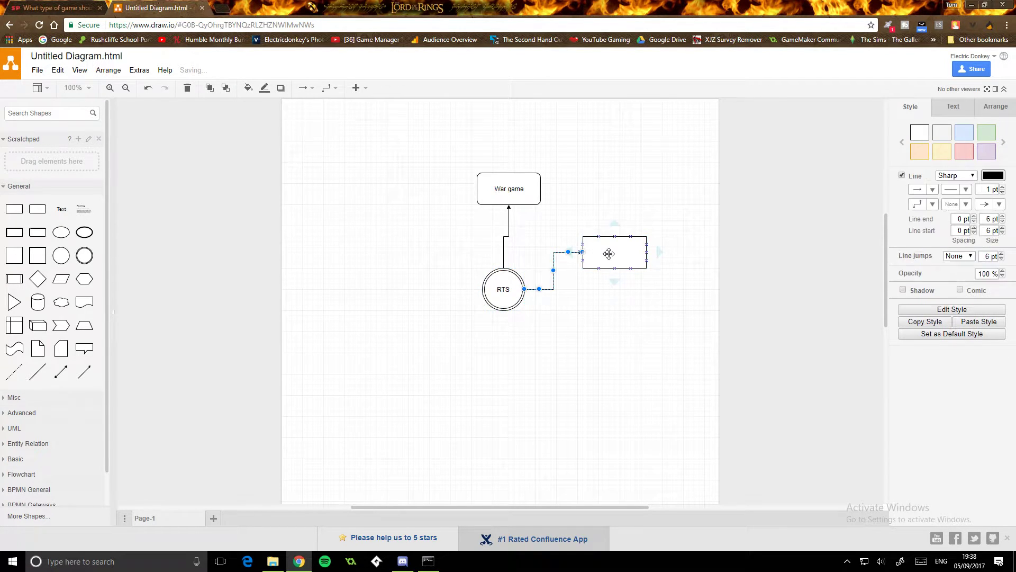
- Label the rectangle 'Troops' with '-Variety' on a second line, then draw a connector down from RTS
{"action": "double_click", "coordinate": [609, 253]}
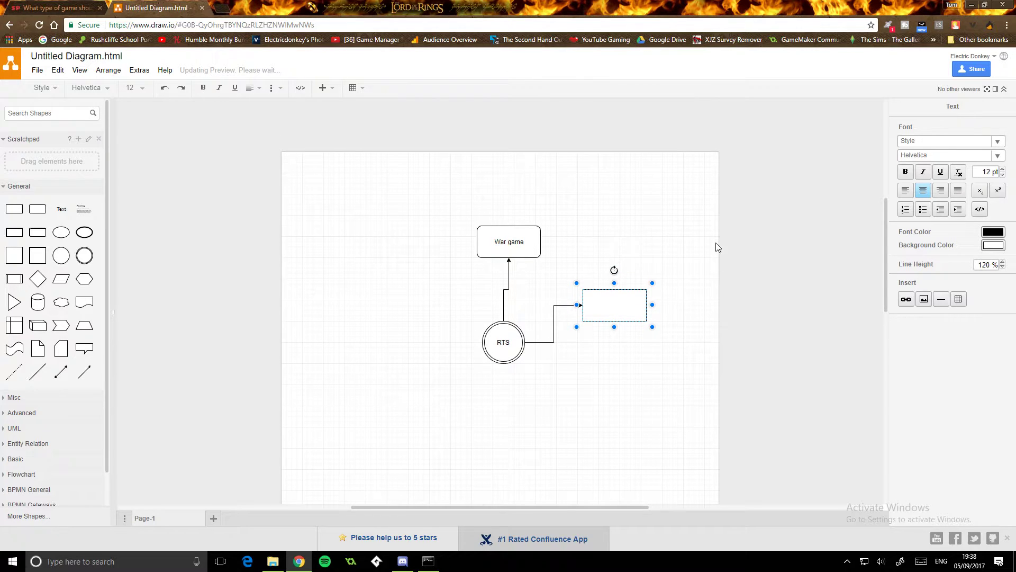
{"action": "type", "text": "Troops"}
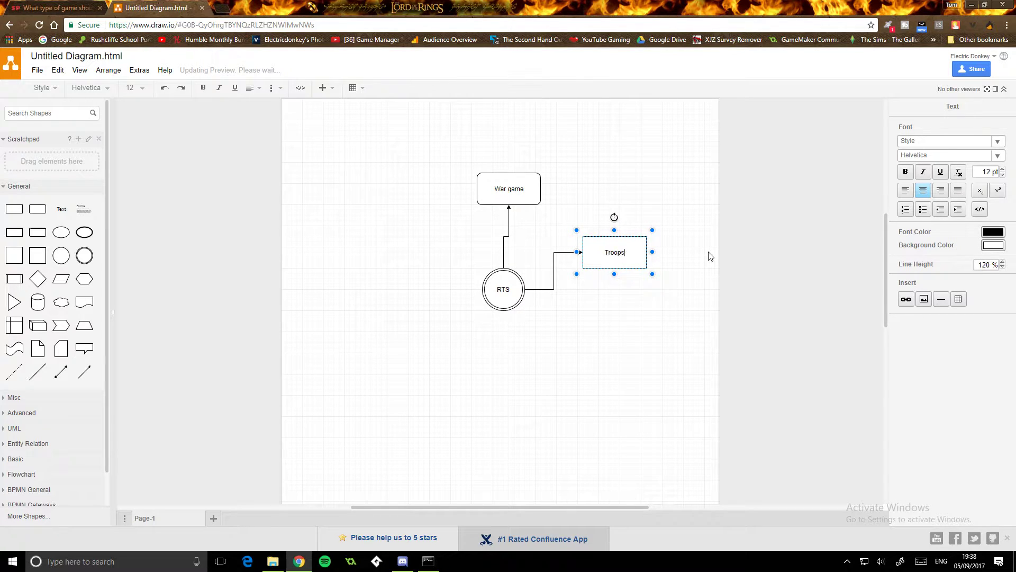
{"action": "key", "text": "Return"}
{"action": "type", "text": "-Variety"}
{"action": "left_click", "coordinate": [730, 269]}
{"action": "left_click", "coordinate": [510, 315]}
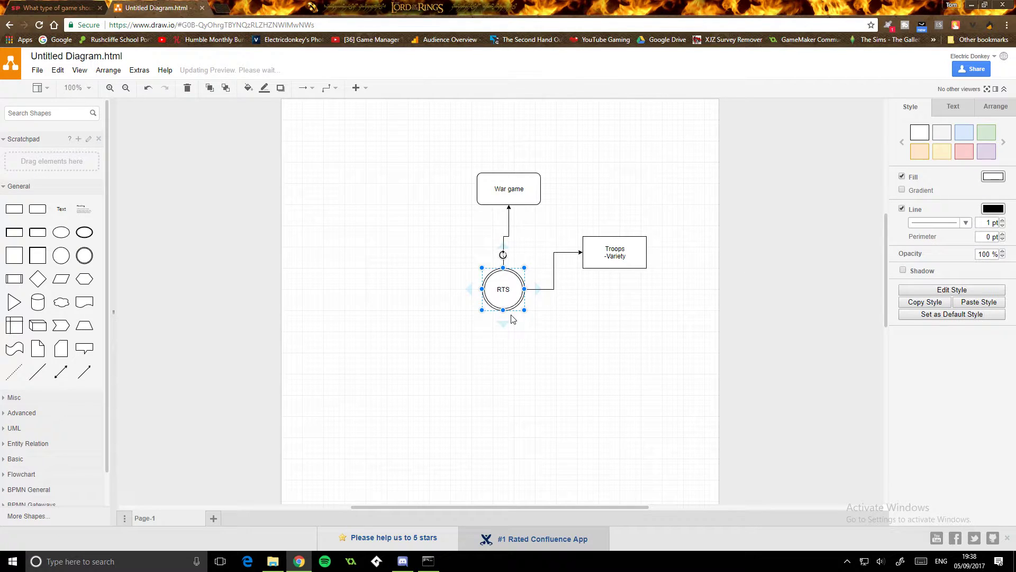
{"action": "left_click_drag", "start_coordinate": [505, 318], "coordinate": [534, 367]}
- Drop a rounded box below RTS and label it 'AI' with '-Simple' and '-Usable' lines
{"action": "left_click_drag", "start_coordinate": [39, 215], "coordinate": [532, 385]}
{"action": "double_click", "coordinate": [544, 385]}
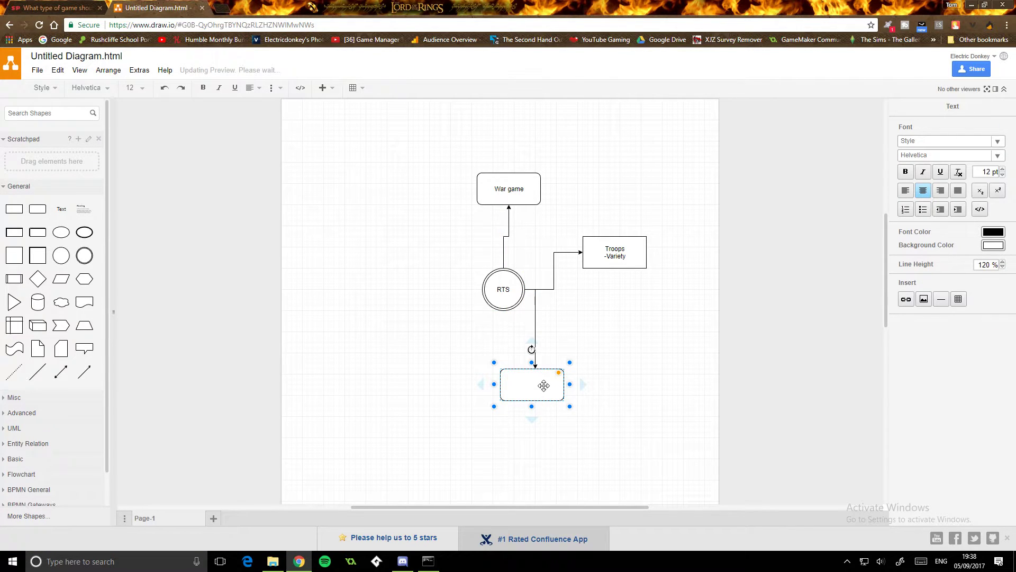
{"action": "type", "text": "AI"}
{"action": "key", "text": "Return"}
{"action": "type", "text": "-Simple"}
{"action": "key", "text": "Return"}
{"action": "type", "text": "-Usable"}
{"action": "left_click", "coordinate": [681, 384]}
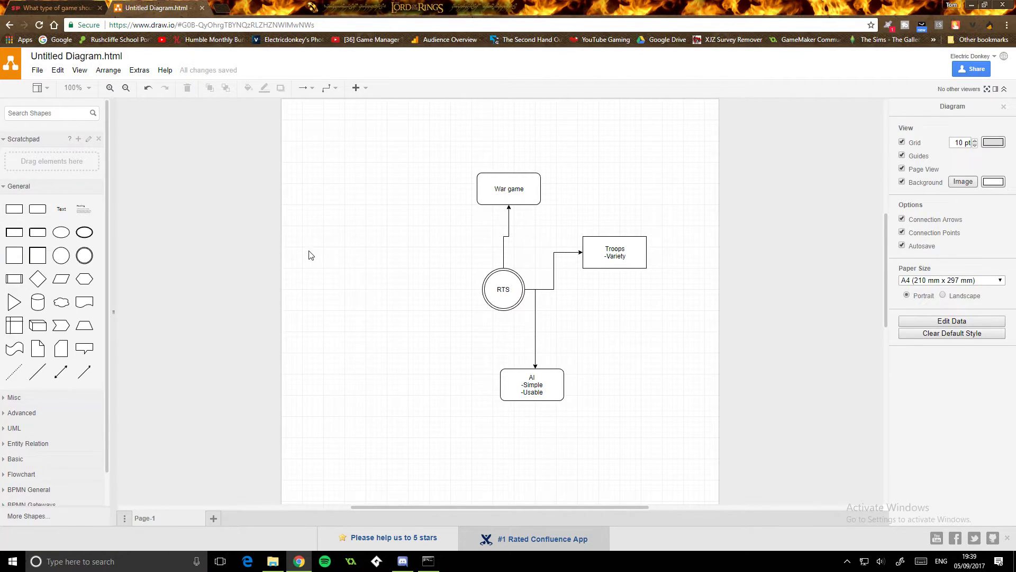
- Place a new rectangle left of RTS and connect RTS to it
{"action": "scroll", "coordinate": [329, 275], "scroll_direction": "up", "scroll_amount": 1}
{"action": "scroll", "coordinate": [329, 275], "scroll_direction": "down", "scroll_amount": 1}
{"action": "left_click_drag", "start_coordinate": [14, 209], "coordinate": [397, 283]}
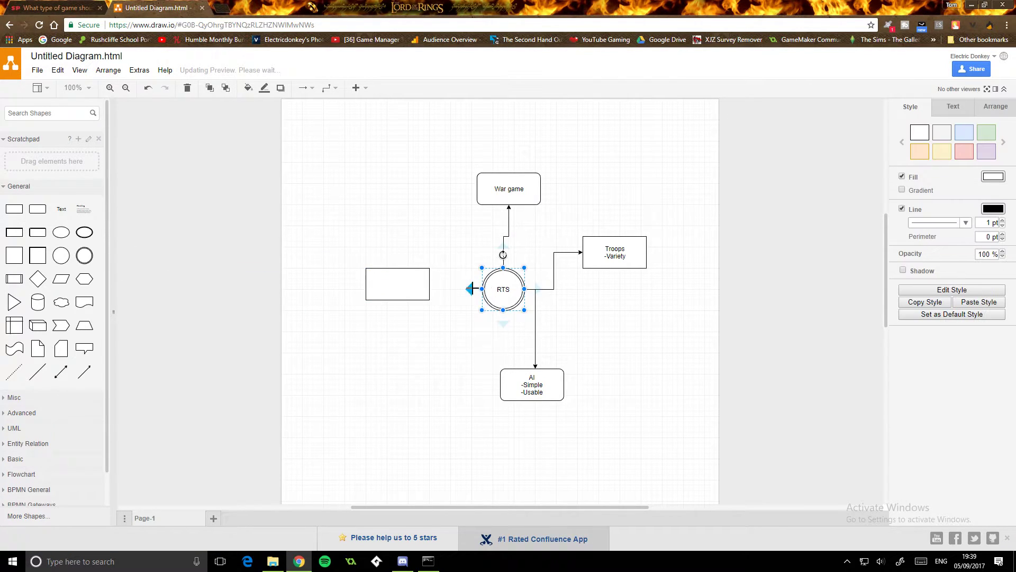
{"action": "left_click_drag", "start_coordinate": [472, 289], "coordinate": [423, 288]}
- Move Troops to the top right, delete its RTS connector, and link War game to Troops instead
{"action": "left_click_drag", "start_coordinate": [617, 254], "coordinate": [612, 148]}
{"action": "left_click", "coordinate": [555, 290]}
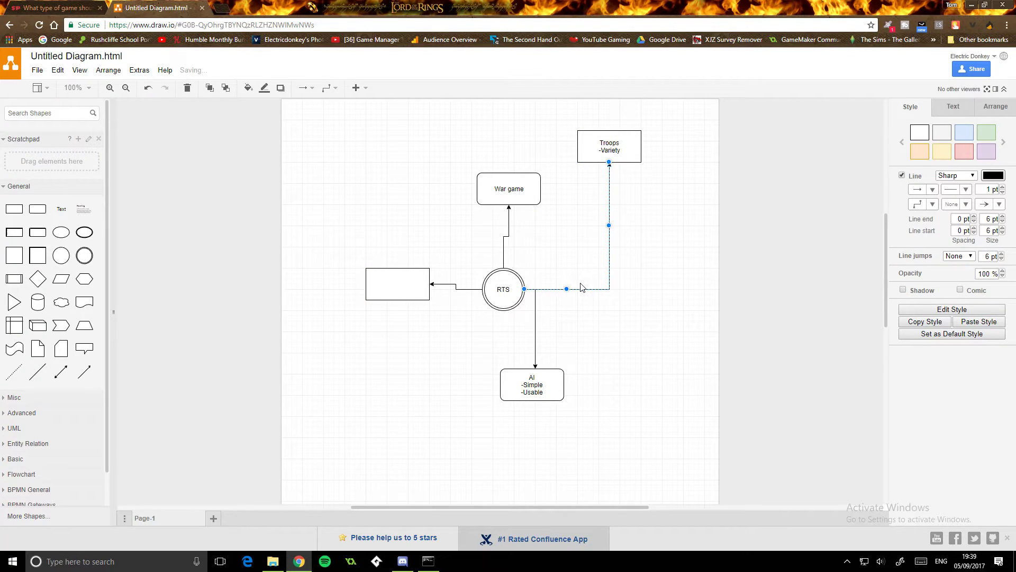
{"action": "key", "text": "Delete"}
{"action": "left_click", "coordinate": [523, 199]}
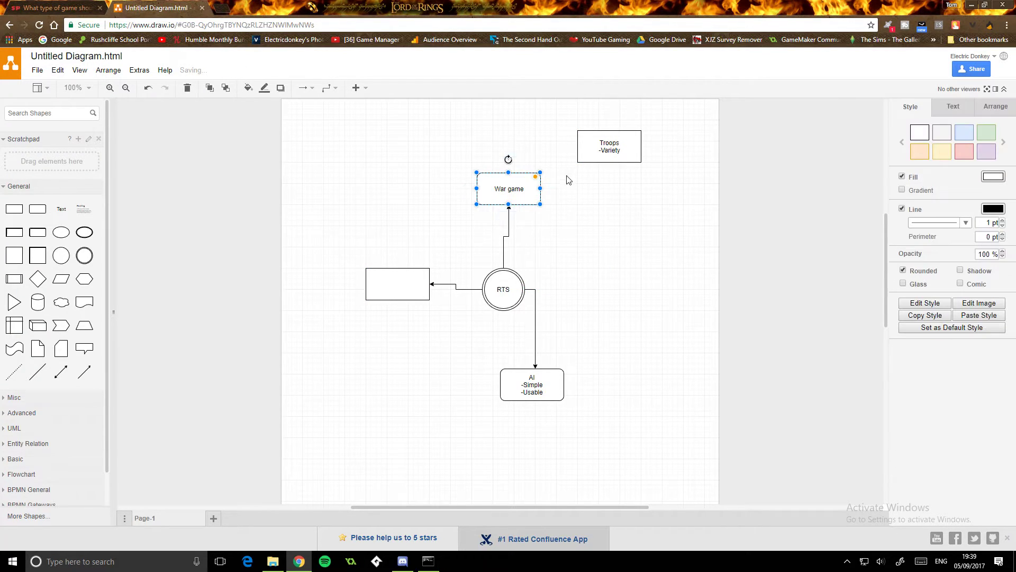
{"action": "left_click_drag", "start_coordinate": [555, 189], "coordinate": [609, 150]}
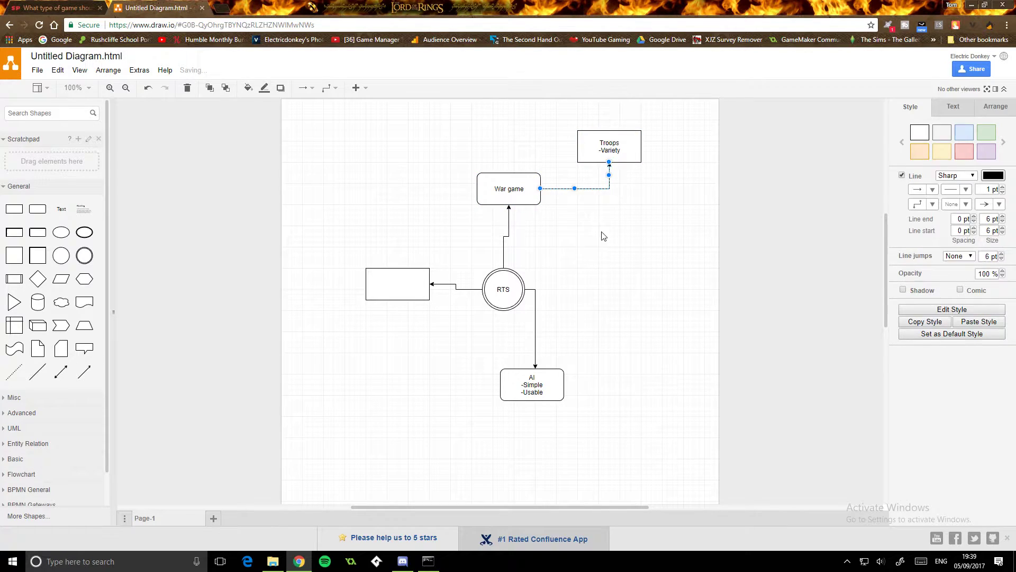
- Label the left box 'Isometric' with lines '-Art is really nice', '-Fits to rts' and '-2D/3D aspect'
{"action": "left_click", "coordinate": [489, 259]}
{"action": "double_click", "coordinate": [411, 297]}
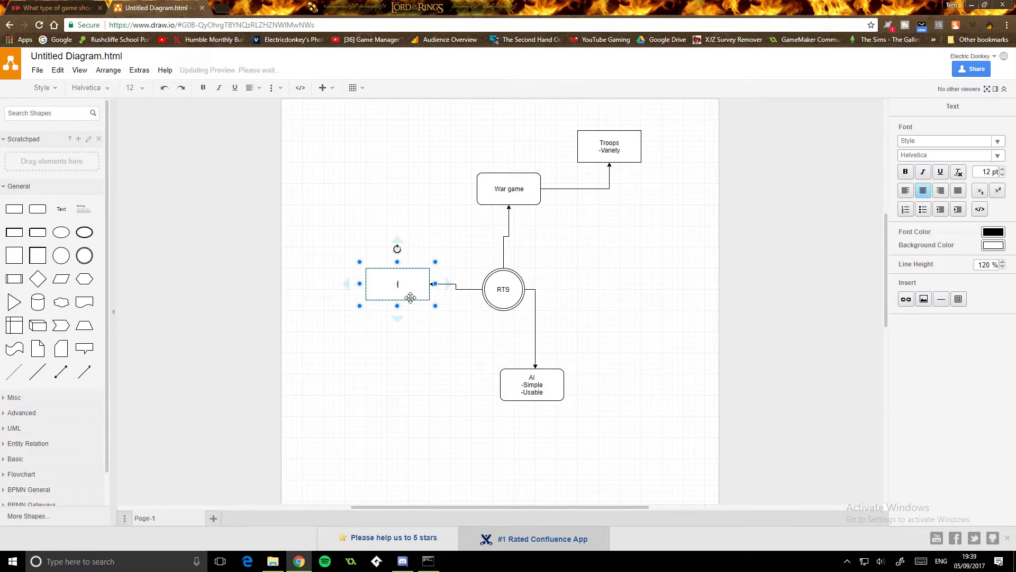
{"action": "type", "text": "Isometric"}
{"action": "key", "text": "Return"}
{"action": "type", "text": "-Art is"}
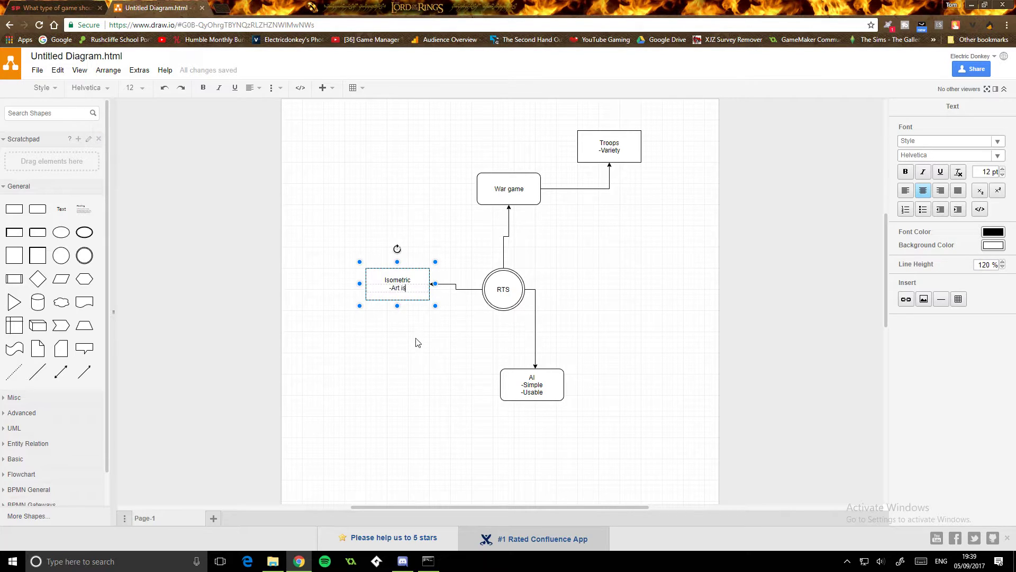
{"action": "type", "text": " really nice"}
{"action": "key", "text": "Return"}
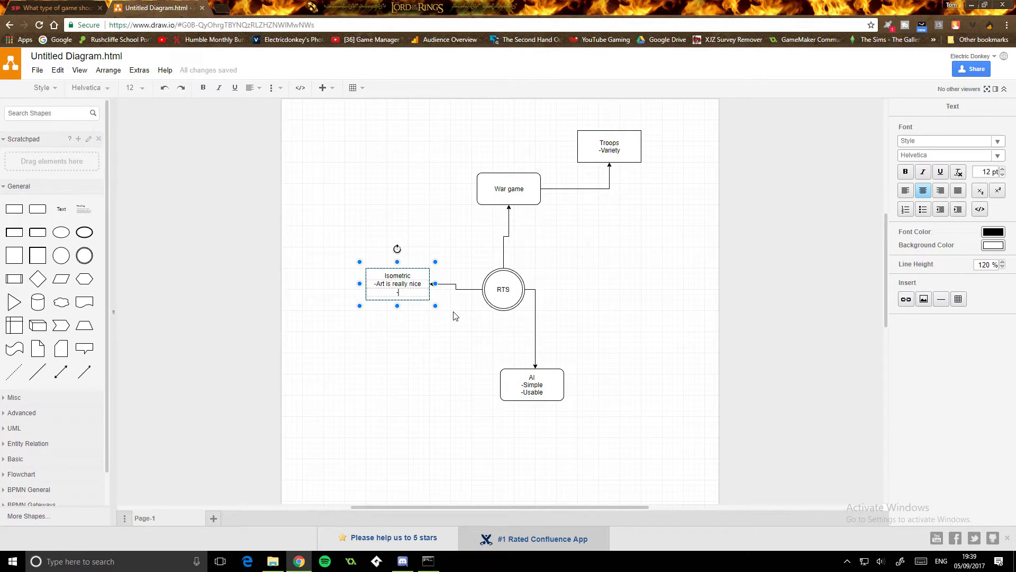
{"action": "type", "text": "ts to rts"}
{"action": "key", "text": "Return"}
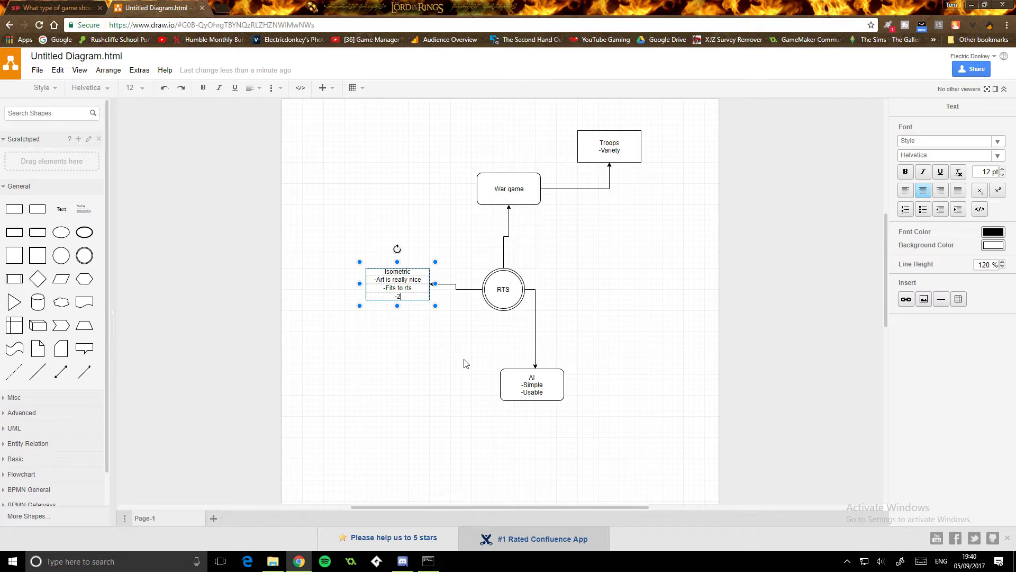
{"action": "type", "text": "/3D aspect"}
- Complete the '2D/3D aspect' line and close editing of the Isometric label
{"action": "key", "text": "Escape"}
{"action": "left_click", "coordinate": [422, 376]}
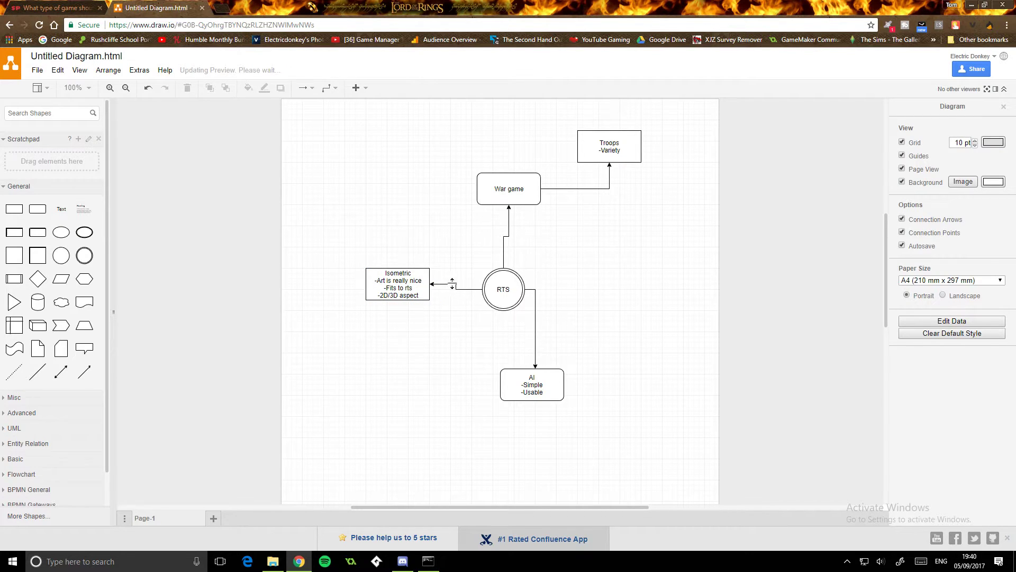
{"action": "left_click", "coordinate": [402, 280]}
- Add a connected box labelled 'Hexagons to start' above the Isometric box
{"action": "left_click_drag", "start_coordinate": [397, 245], "coordinate": [345, 230]}
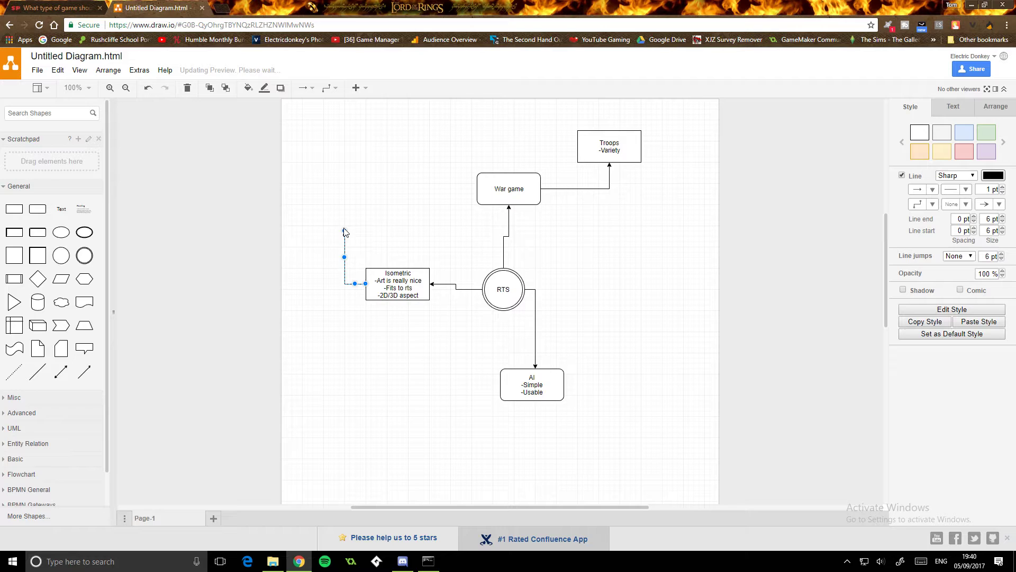
{"action": "left_click", "coordinate": [38, 233]}
{"action": "double_click", "coordinate": [343, 221]}
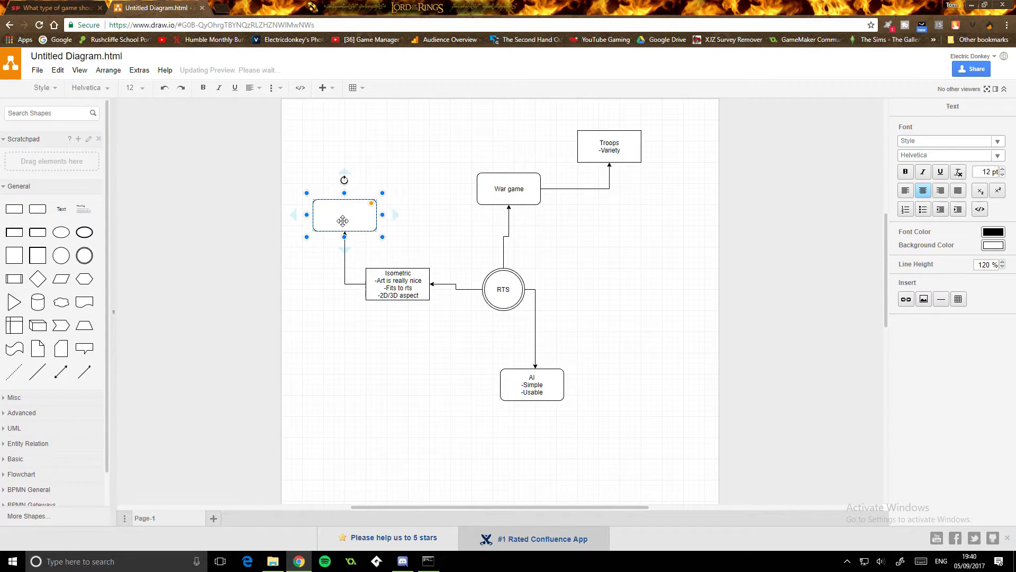
{"action": "type", "text": "Hexagons to start"}
{"action": "left_click", "coordinate": [394, 247]}
{"action": "double_click", "coordinate": [354, 215]}
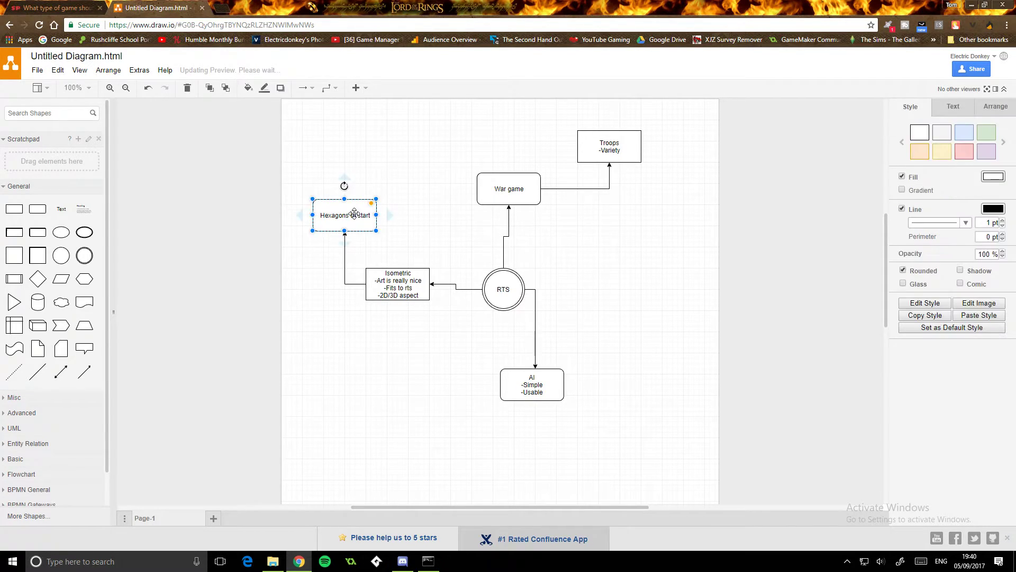
{"action": "left_click", "coordinate": [426, 239]}
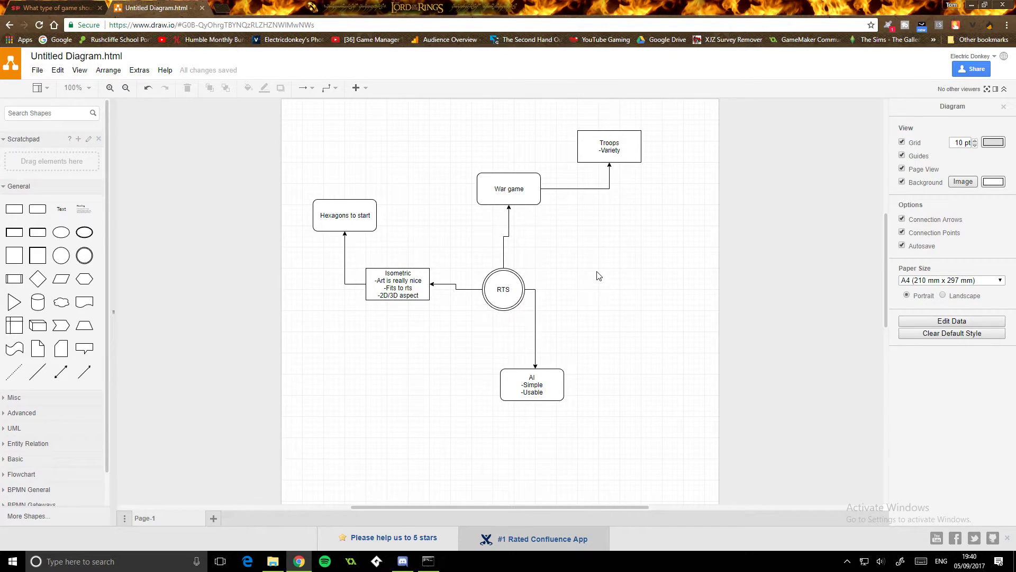
- Add a rounded box right of RTS, connect it, and label it 'Economy or resources'
{"action": "scroll", "coordinate": [598, 276], "scroll_direction": "down", "scroll_amount": 1}
{"action": "scroll", "coordinate": [577, 275], "scroll_direction": "up", "scroll_amount": 1}
{"action": "mouse_move", "coordinate": [76, 307]}
{"action": "left_click_drag", "start_coordinate": [38, 213], "coordinate": [631, 268]}
{"action": "left_click", "coordinate": [502, 288]}
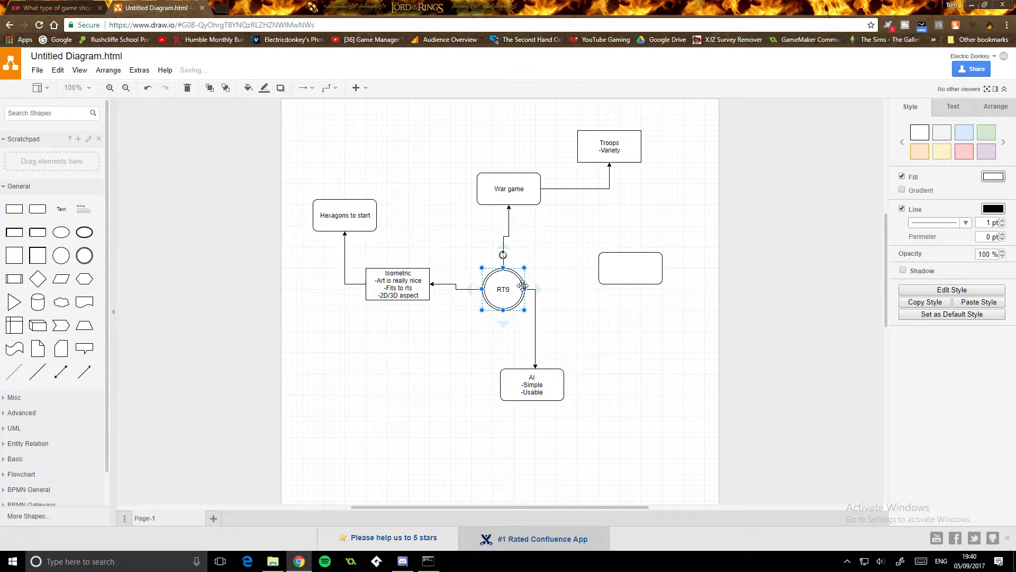
{"action": "left_click_drag", "start_coordinate": [539, 288], "coordinate": [628, 263]}
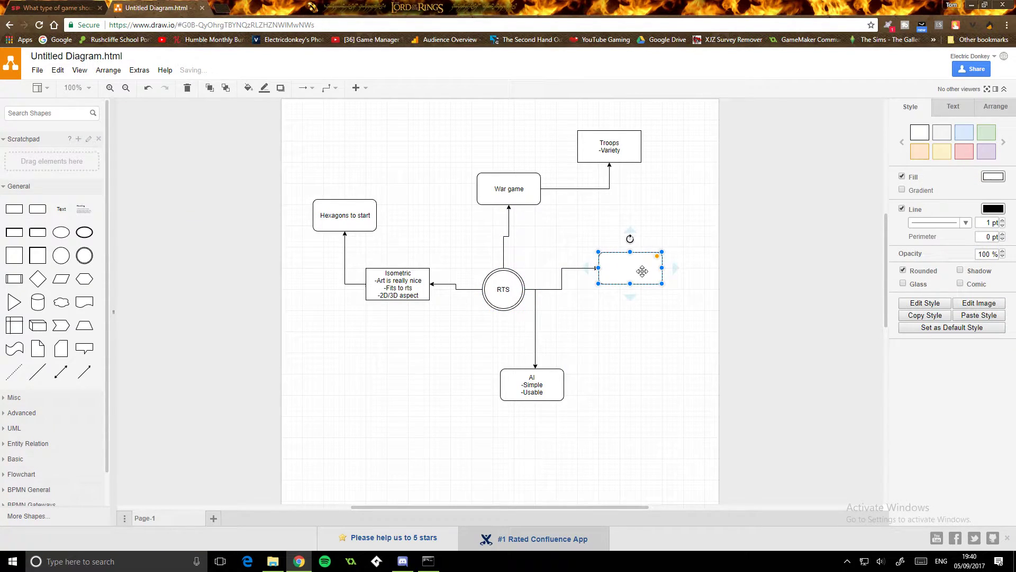
{"action": "double_click", "coordinate": [637, 263]}
{"action": "type", "text": "Econ"}
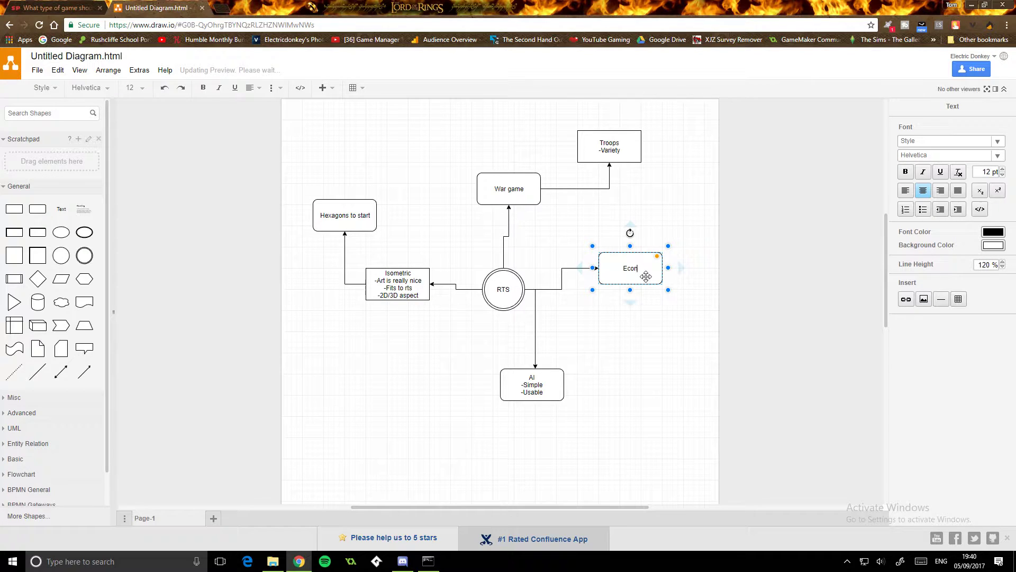
{"action": "type", "text": "omy or resources"}
{"action": "left_click", "coordinate": [642, 309]}
- Add a connected box labelled 'Save/Be mindful of' above the Economy or resources box
{"action": "left_click", "coordinate": [633, 271]}
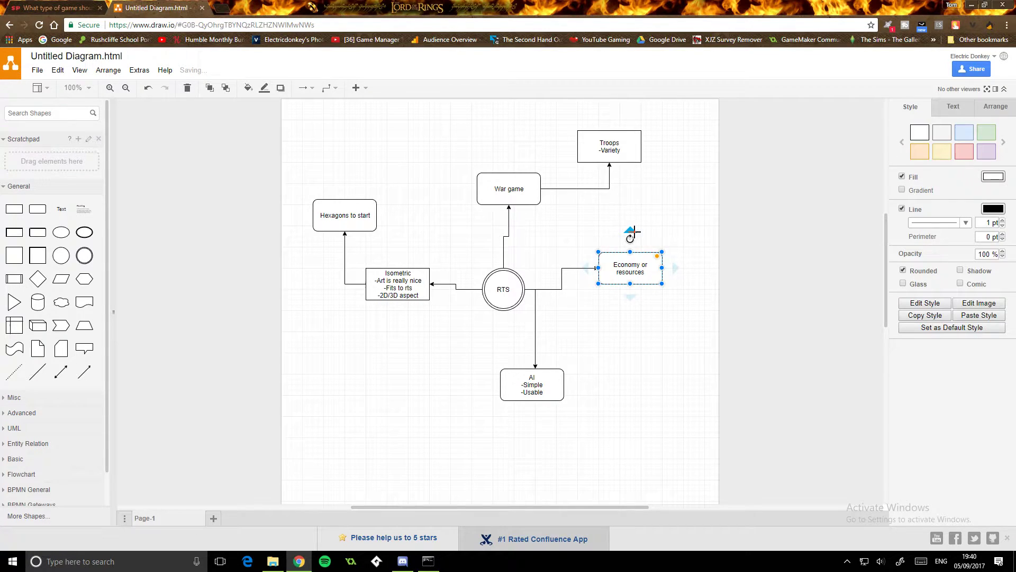
{"action": "left_click_drag", "start_coordinate": [630, 237], "coordinate": [662, 205]}
{"action": "left_click_drag", "start_coordinate": [37, 208], "coordinate": [674, 184]}
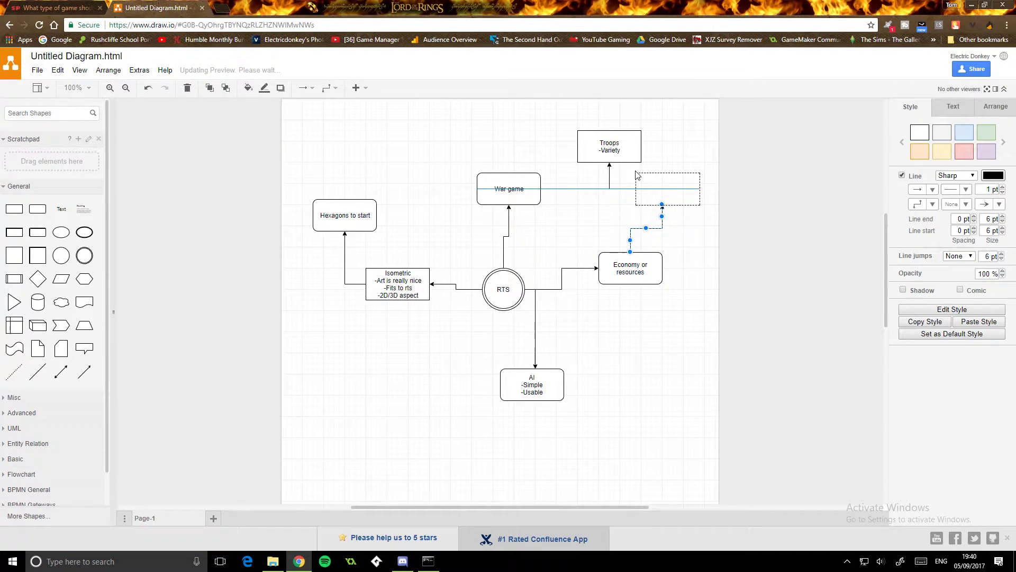
{"action": "double_click", "coordinate": [674, 185]}
{"action": "type", "text": "S"}
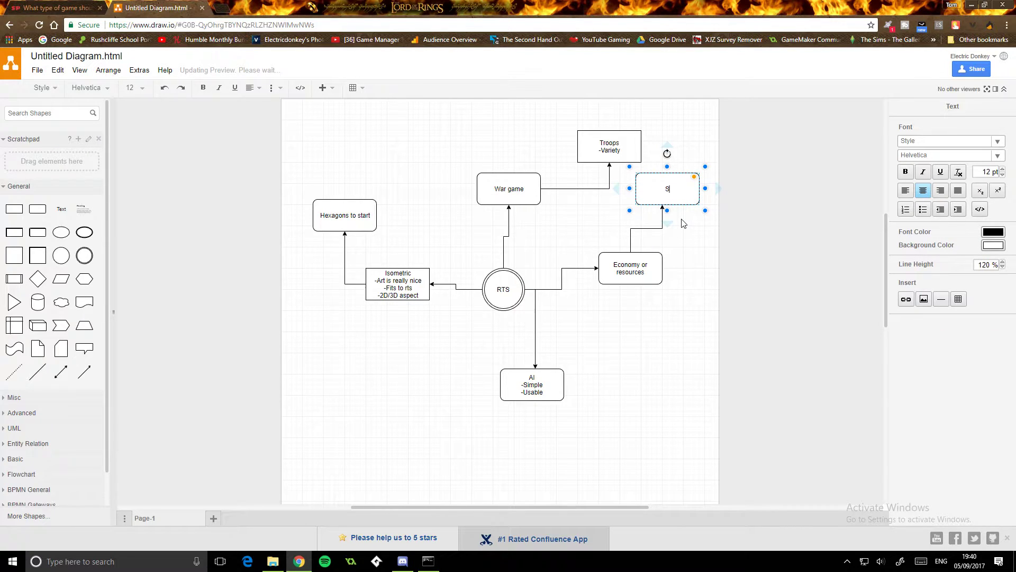
{"action": "type", "text": "ave/Be mindful of"}
{"action": "left_click", "coordinate": [687, 257]}
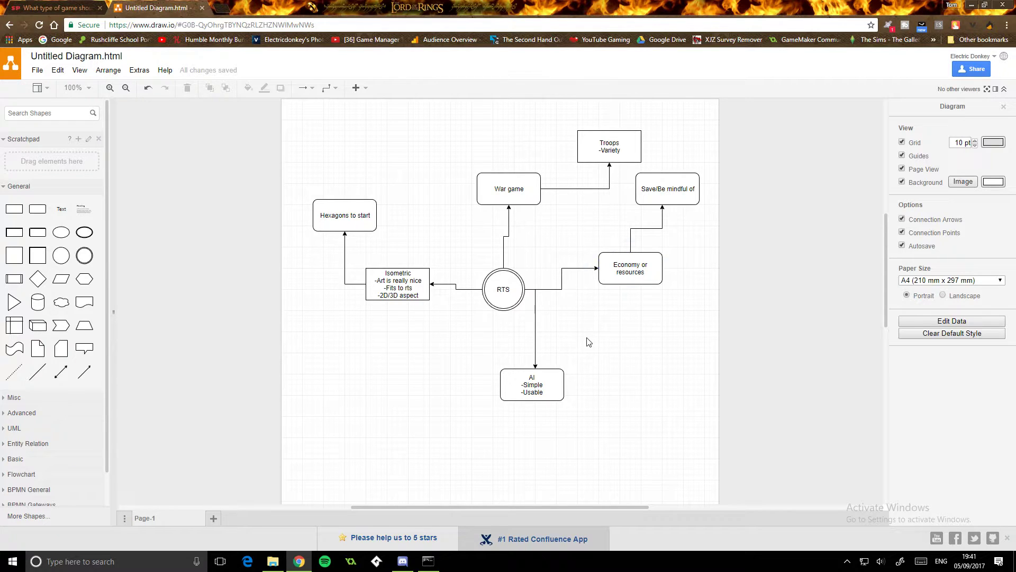
{"action": "scroll", "coordinate": [607, 337], "scroll_direction": "down", "scroll_amount": 1}
- Place a rounded box below the Isometric box and connect RTS to it
{"action": "scroll", "coordinate": [607, 337], "scroll_direction": "up", "scroll_amount": 1}
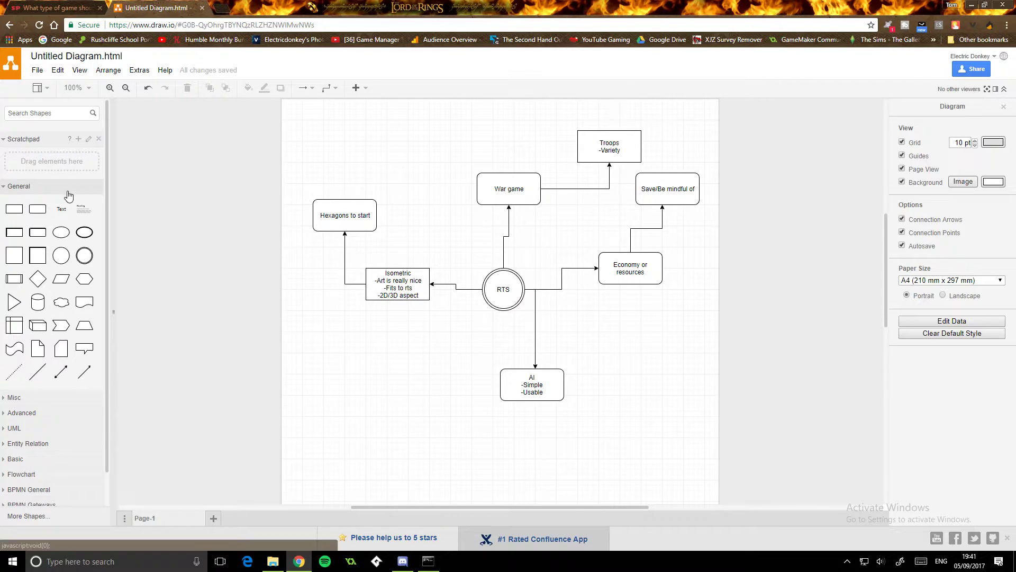
{"action": "left_click_drag", "start_coordinate": [37, 209], "coordinate": [403, 363]}
{"action": "left_click", "coordinate": [496, 302]}
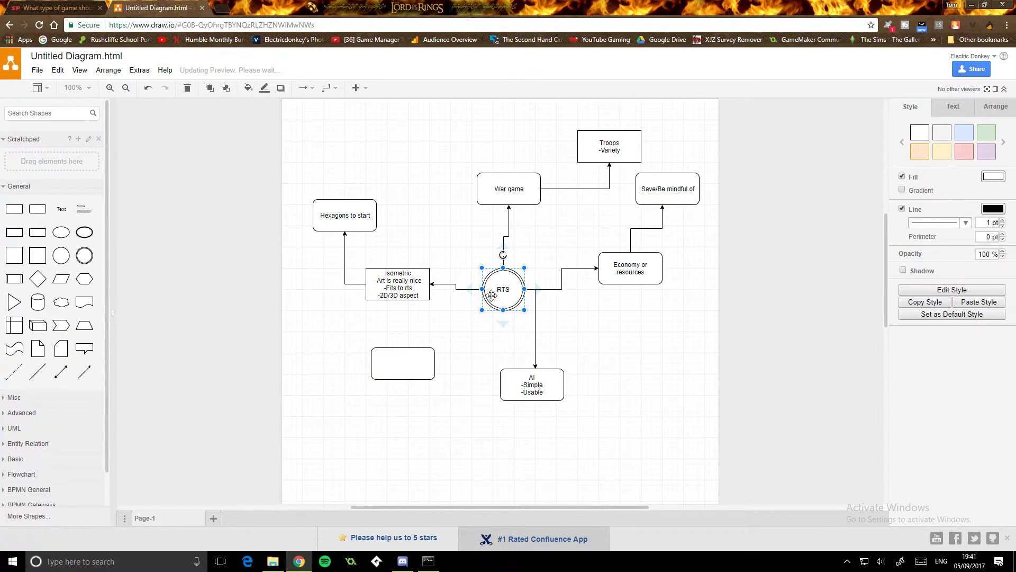
{"action": "left_click_drag", "start_coordinate": [503, 321], "coordinate": [436, 368]}
{"action": "double_click", "coordinate": [402, 364]}
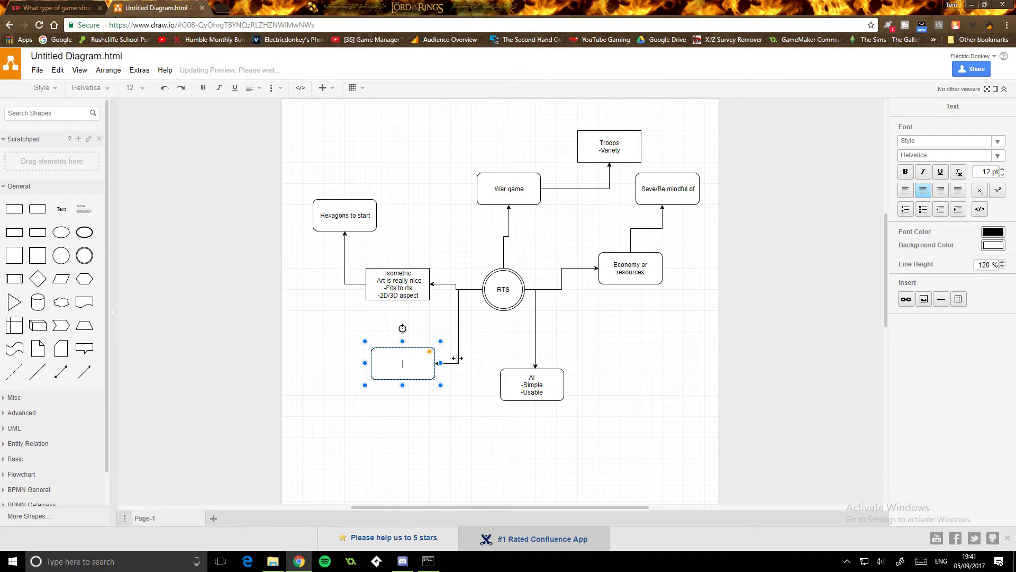
- Attach a new rectangle above Troops labelled 'Different stats' with '-Effect battles' on a second line
{"action": "left_click", "coordinate": [603, 160]}
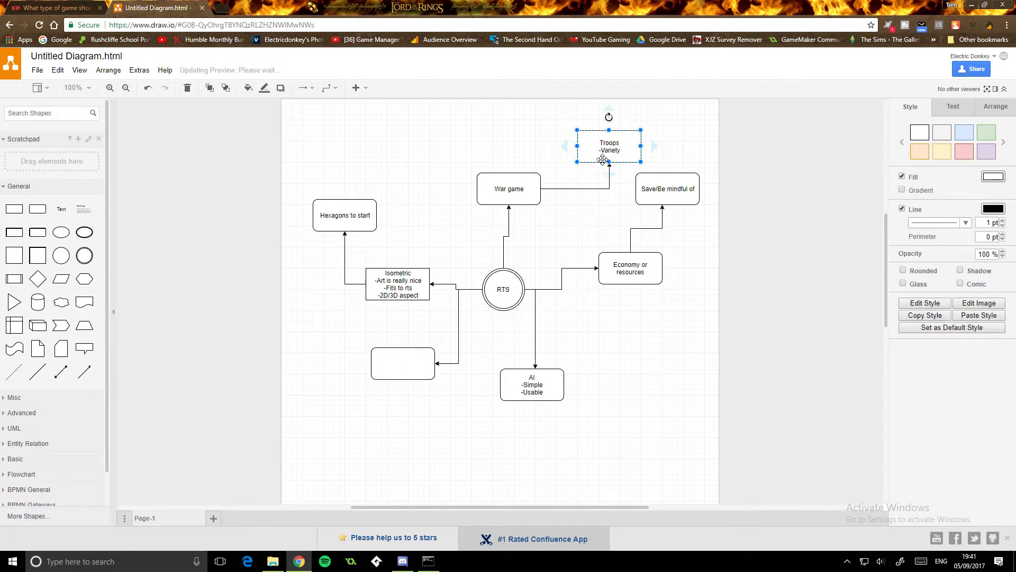
{"action": "scroll", "coordinate": [627, 176], "scroll_direction": "up", "scroll_amount": 2}
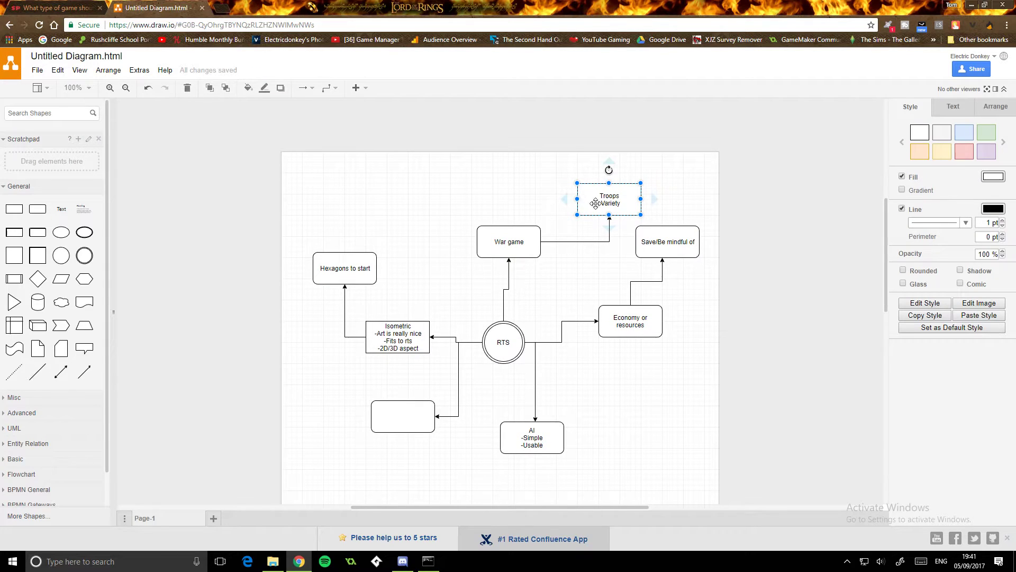
{"action": "left_click_drag", "start_coordinate": [564, 199], "coordinate": [545, 178]}
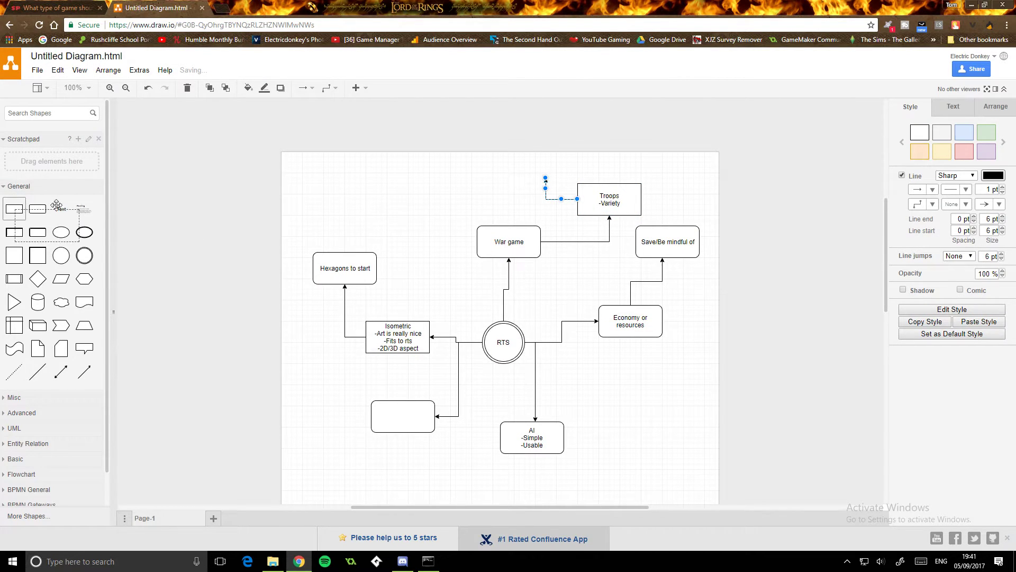
{"action": "left_click_drag", "start_coordinate": [56, 205], "coordinate": [539, 169]}
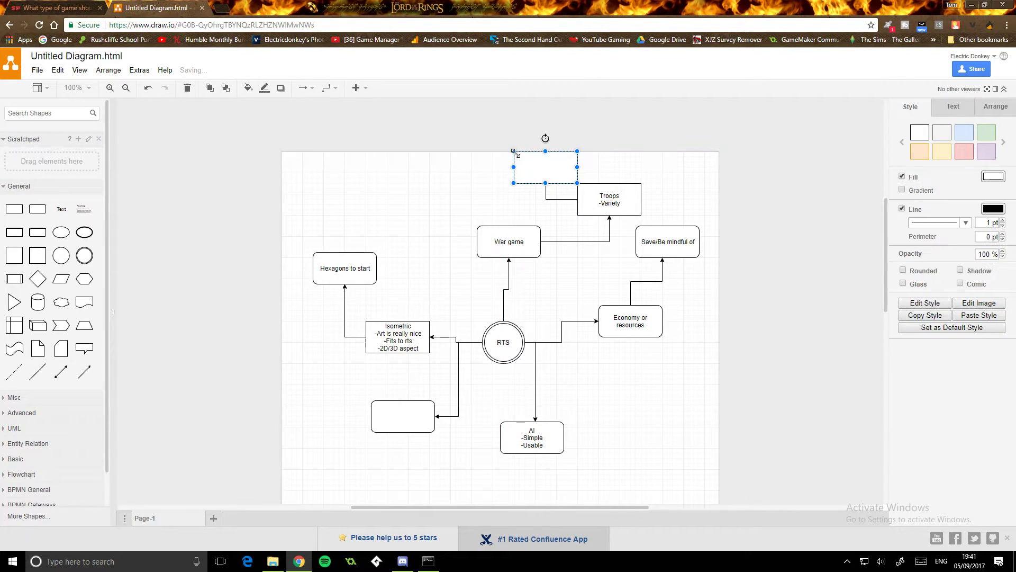
{"action": "double_click", "coordinate": [538, 169]}
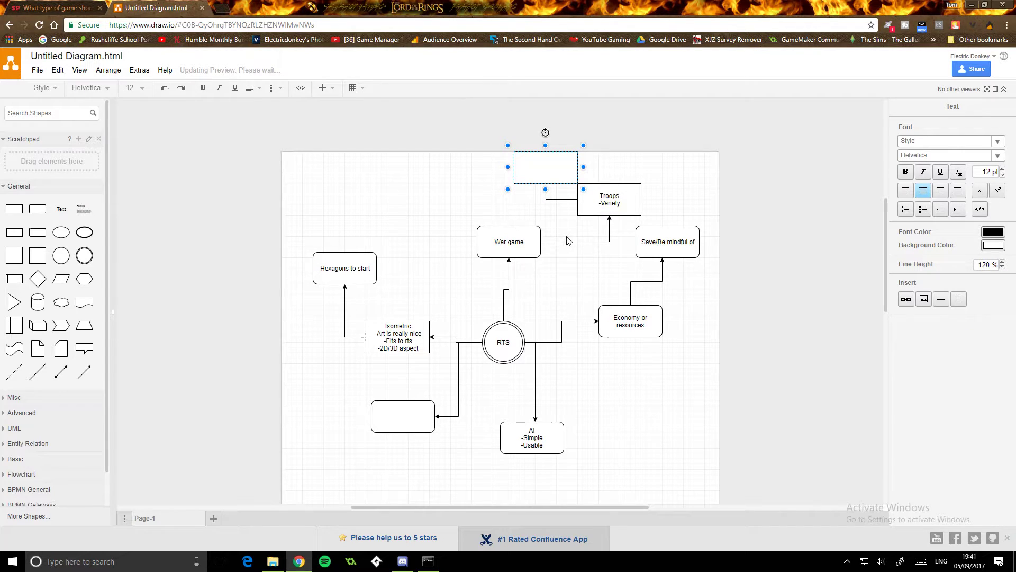
{"action": "type", "text": "Different srta"}
{"action": "key", "text": "BackSpace"}
{"action": "key", "text": "BackSpace"}
{"action": "key", "text": "BackSpace"}
{"action": "type", "text": "tats"}
{"action": "key", "text": "Return"}
{"action": "type", "text": "-Effect "}
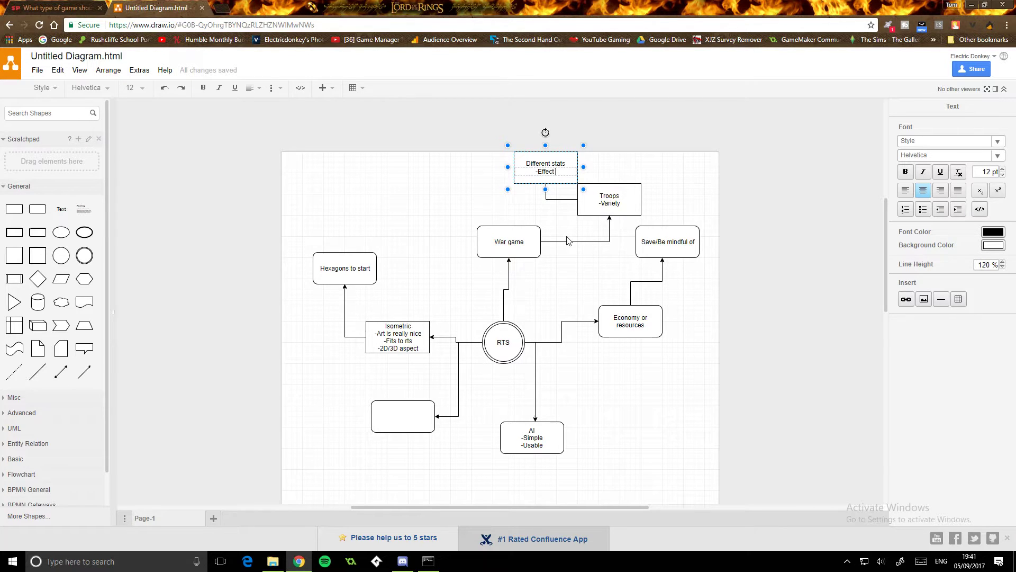
{"action": "type", "text": "battles"}
{"action": "left_click", "coordinate": [586, 261]}
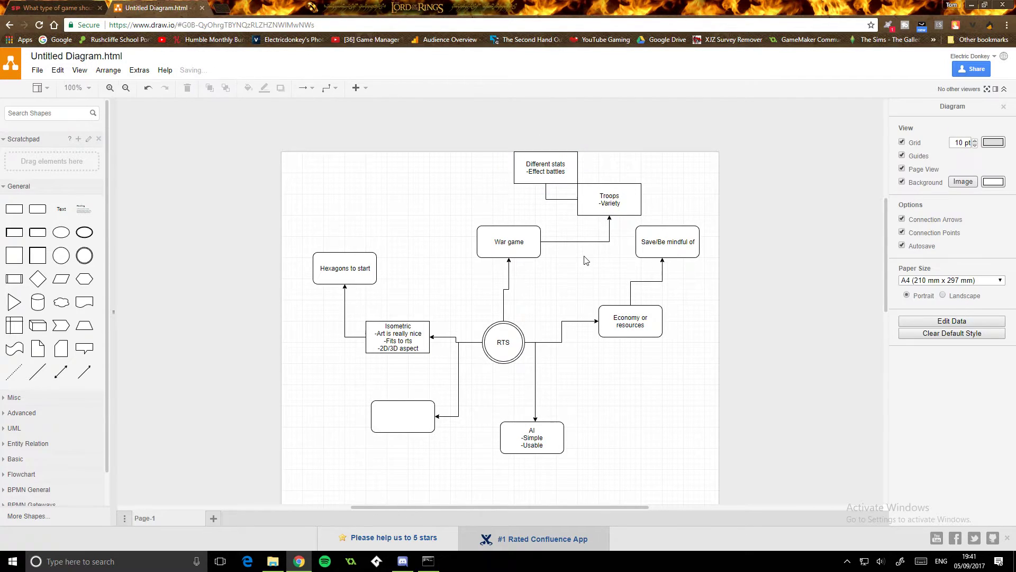
- Type 'Battles' into the empty rounded box left of AI
{"action": "left_click", "coordinate": [516, 352]}
{"action": "double_click", "coordinate": [408, 423]}
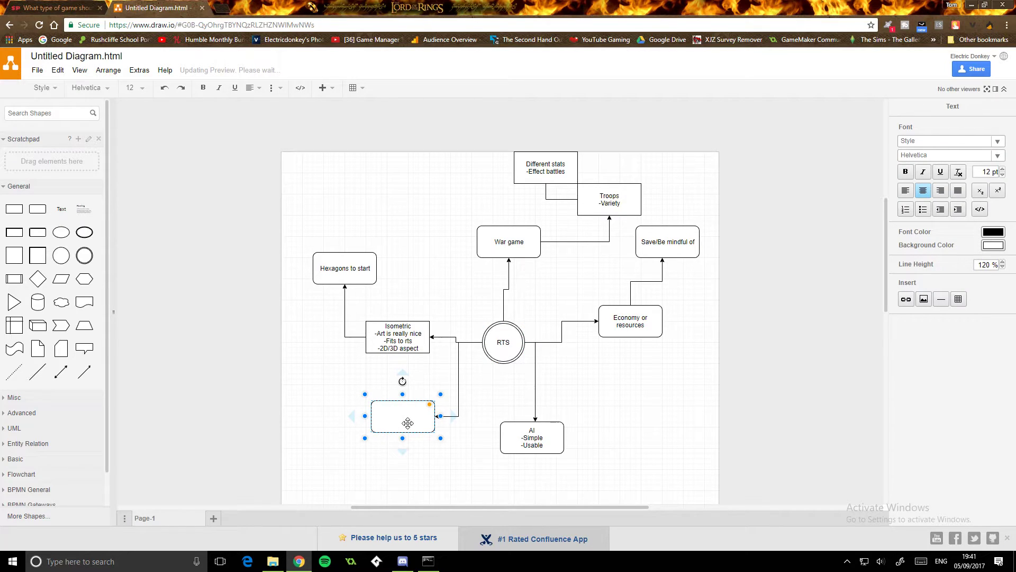
{"action": "type", "text": "Battles"}
{"action": "left_click", "coordinate": [416, 488]}
{"action": "scroll", "coordinate": [437, 358], "scroll_direction": "down", "scroll_amount": 2}
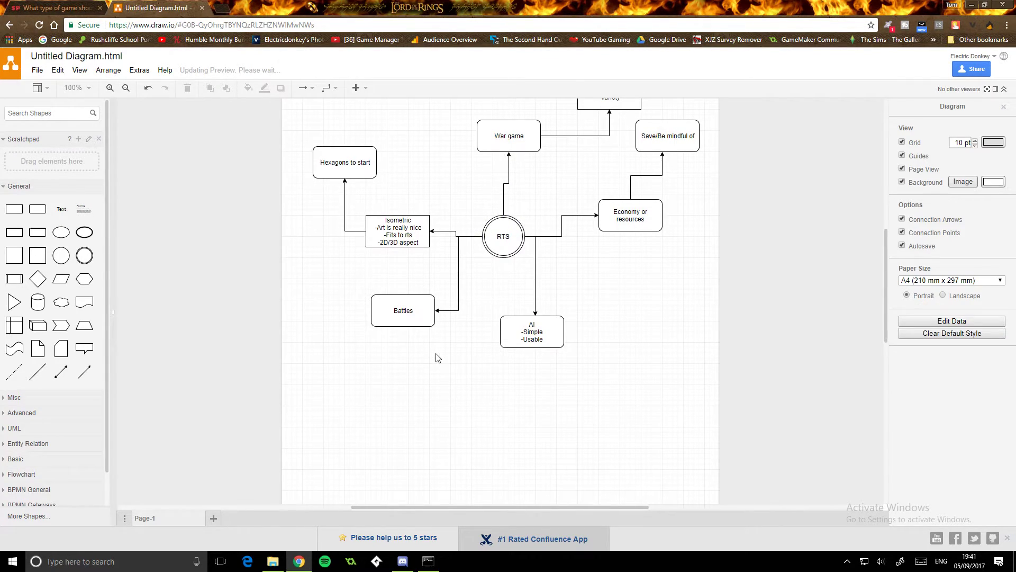
{"action": "scroll", "coordinate": [437, 357], "scroll_direction": "up", "scroll_amount": 3}
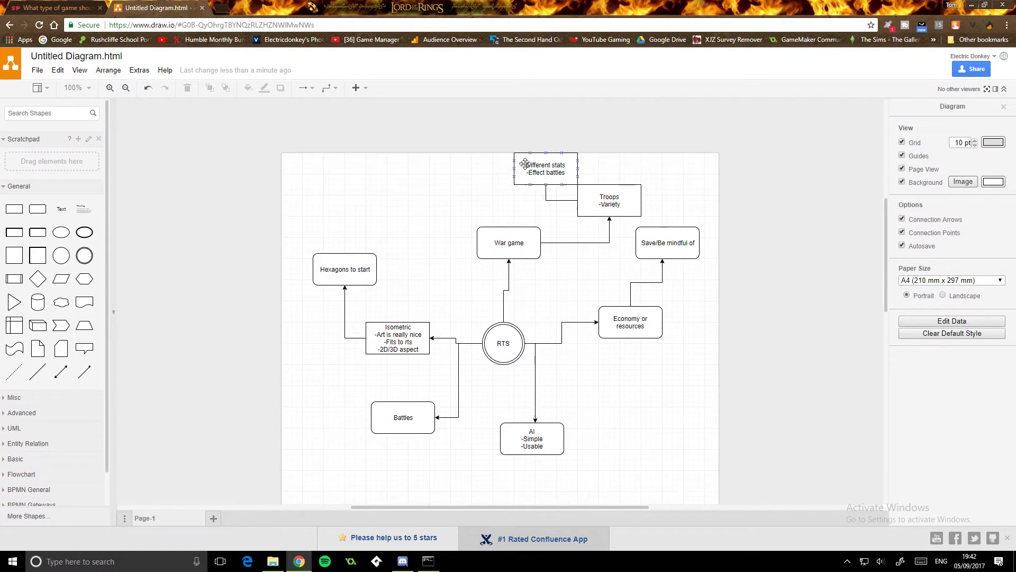
- Shift the Different stats box left and reattach the Troops connector's end to it
{"action": "scroll", "coordinate": [490, 200], "scroll_direction": "down", "scroll_amount": 1}
{"action": "left_click", "coordinate": [553, 122]}
{"action": "left_click_drag", "start_coordinate": [554, 122], "coordinate": [523, 123]}
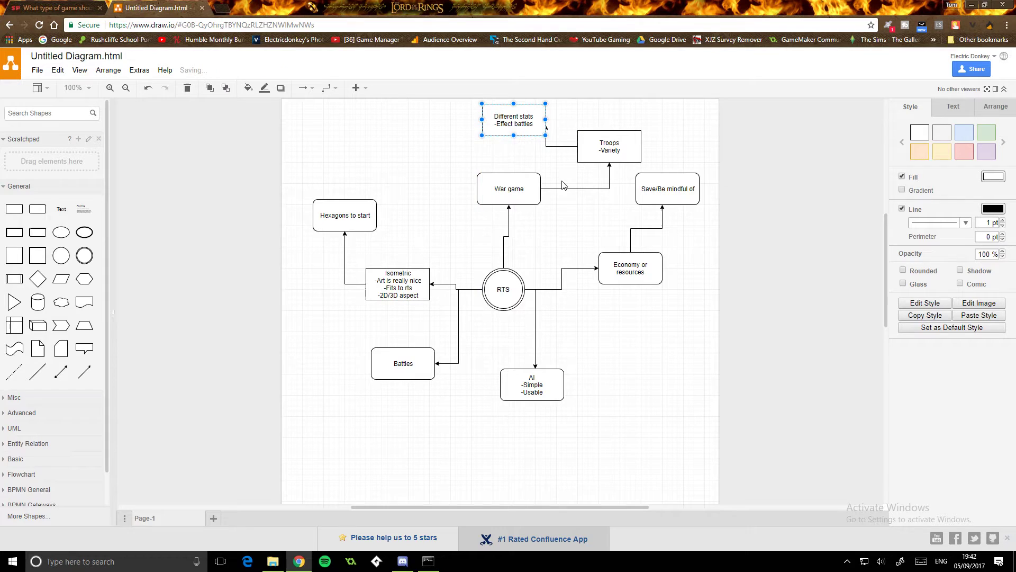
{"action": "left_click", "coordinate": [561, 145]}
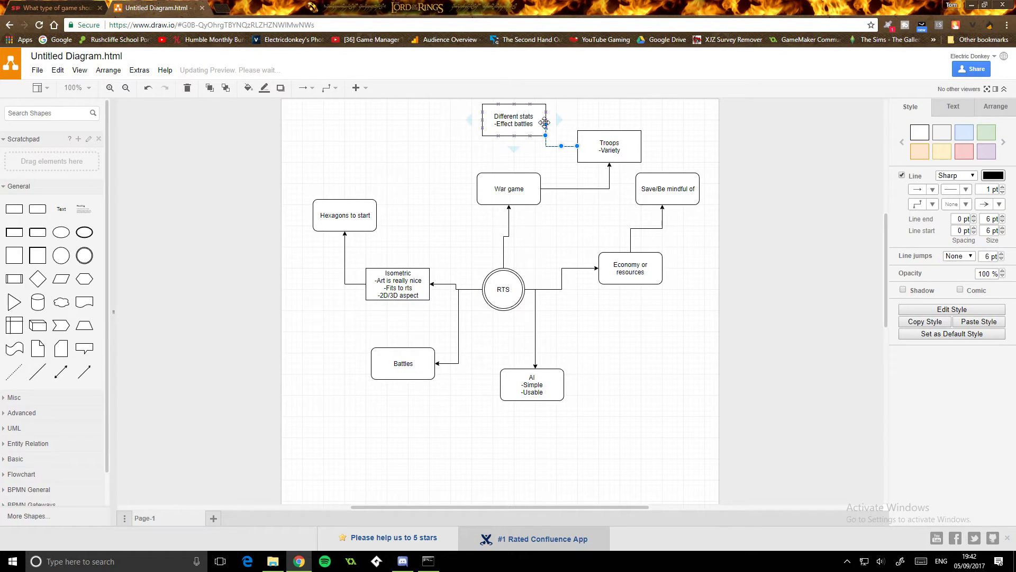
{"action": "left_click_drag", "start_coordinate": [546, 124], "coordinate": [528, 137]}
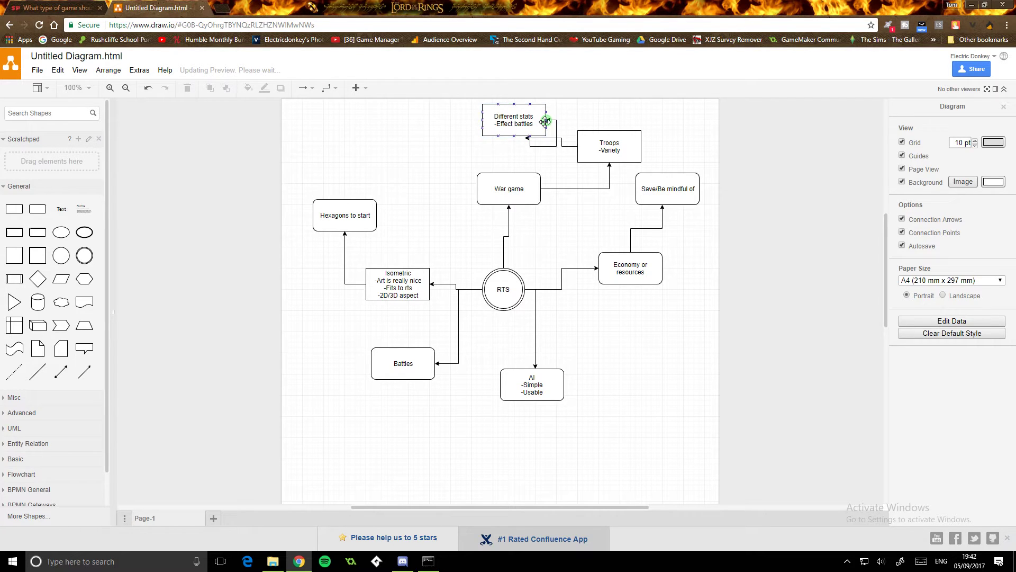
{"action": "left_click", "coordinate": [538, 138]}
{"action": "left_click_drag", "start_coordinate": [538, 137], "coordinate": [564, 149]}
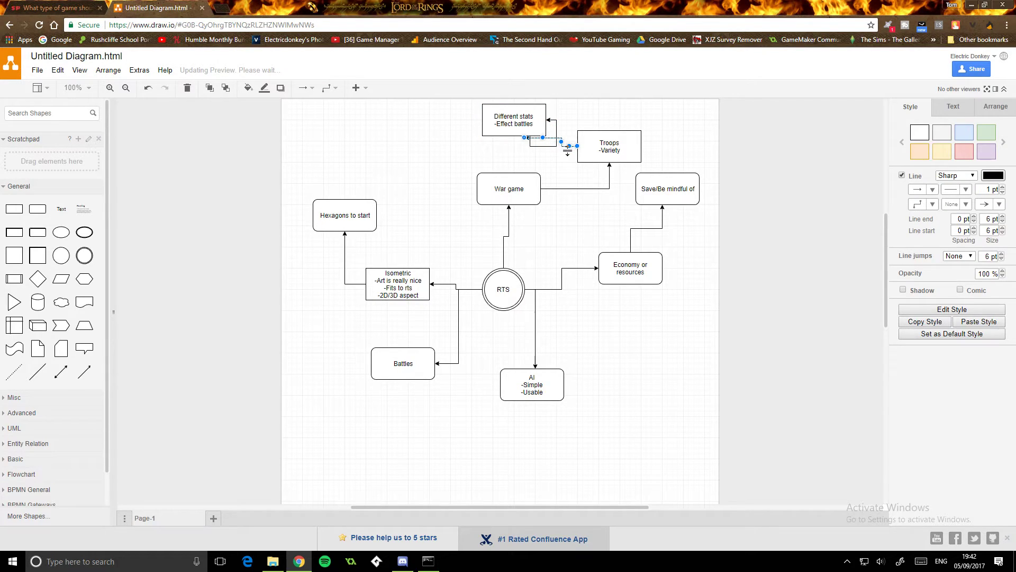
- Delete the looping connector and draw a new one from Troops into Different stats' bottom
{"action": "left_click", "coordinate": [572, 177]}
{"action": "left_click", "coordinate": [556, 144]}
{"action": "key", "text": "Delete"}
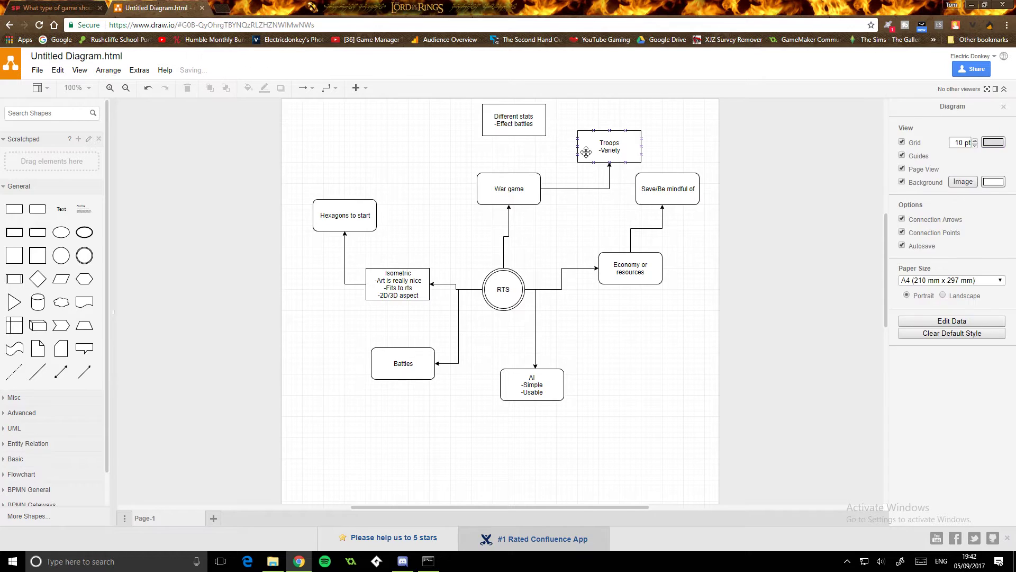
{"action": "left_click", "coordinate": [581, 150]}
{"action": "left_click_drag", "start_coordinate": [578, 147], "coordinate": [530, 137]}
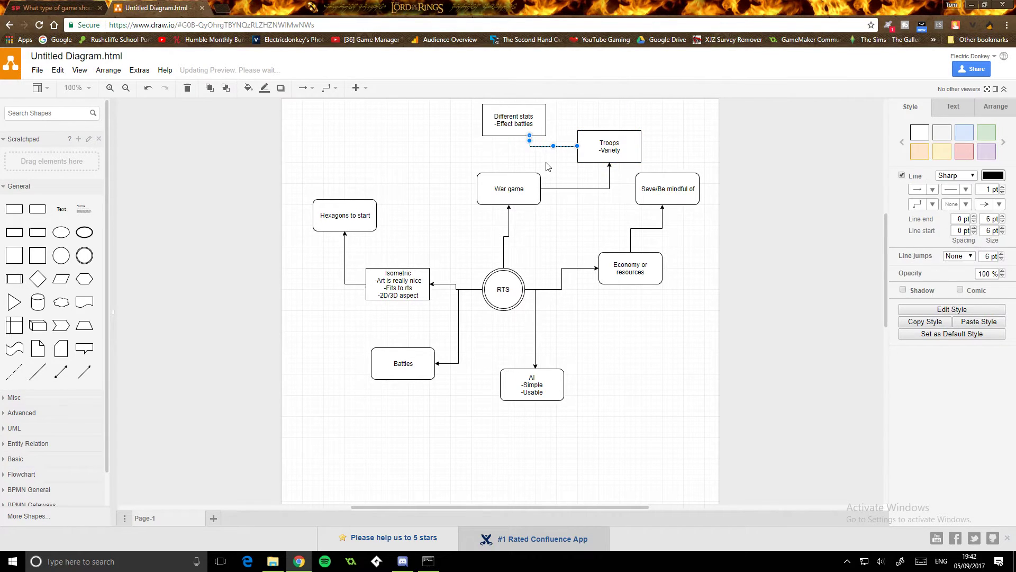
{"action": "left_click", "coordinate": [557, 175]}
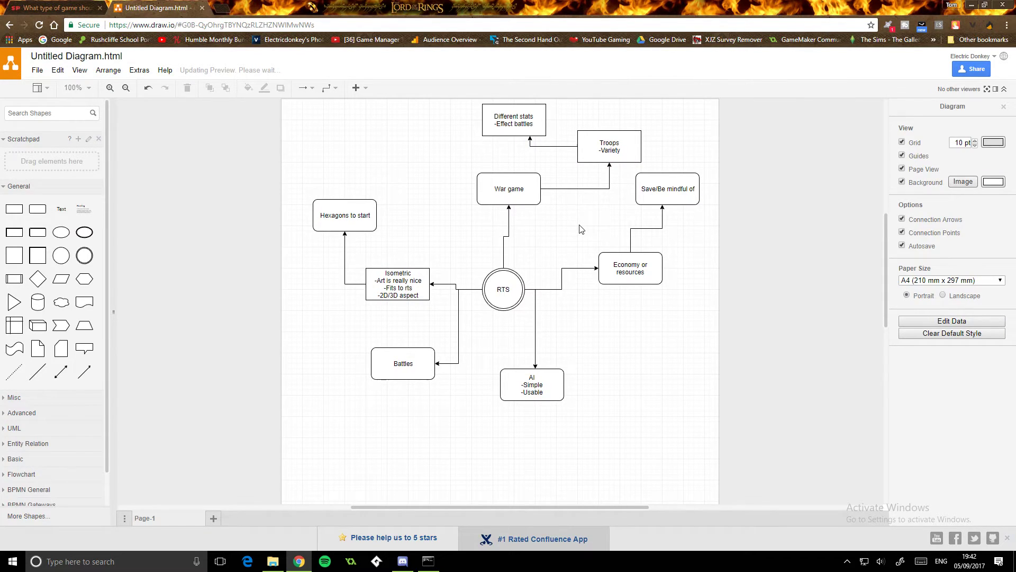
- Clone a connected box below Battles and label it 'Seiges against the AI'
{"action": "left_click", "coordinate": [429, 365]}
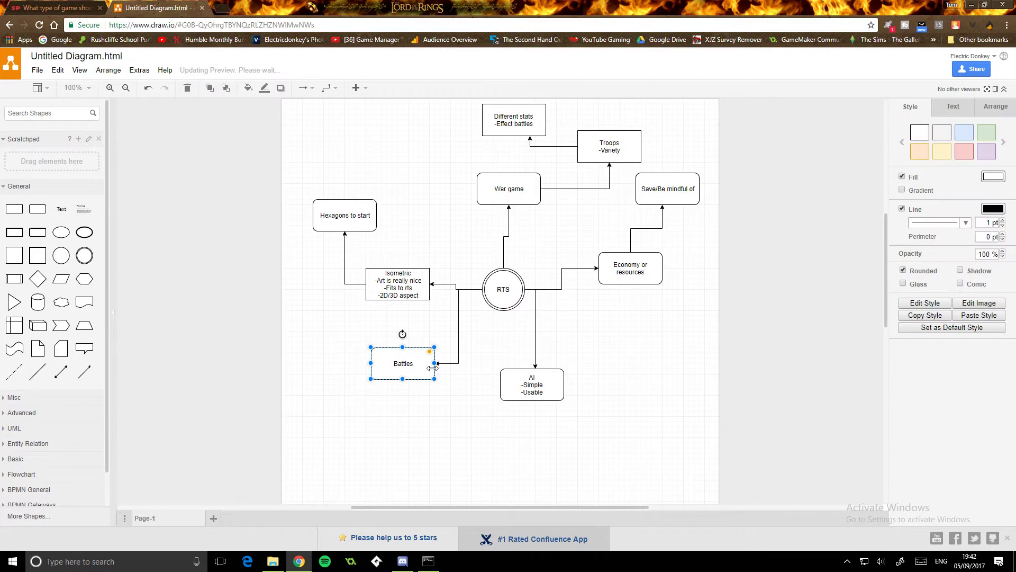
{"action": "left_click_drag", "start_coordinate": [403, 393], "coordinate": [386, 416]}
{"action": "double_click", "coordinate": [420, 432]}
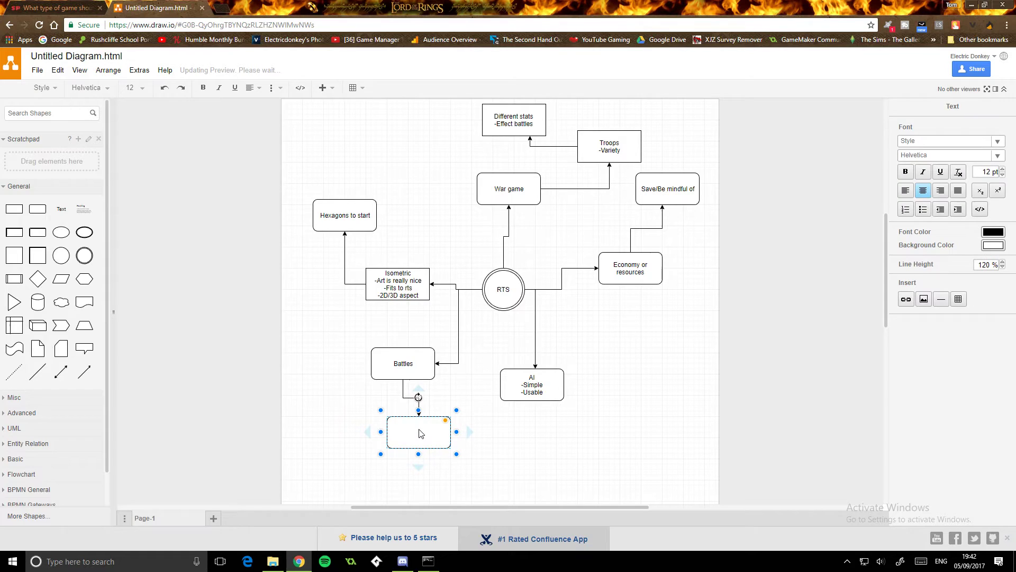
{"action": "type", "text": "Seiges against the AI"}
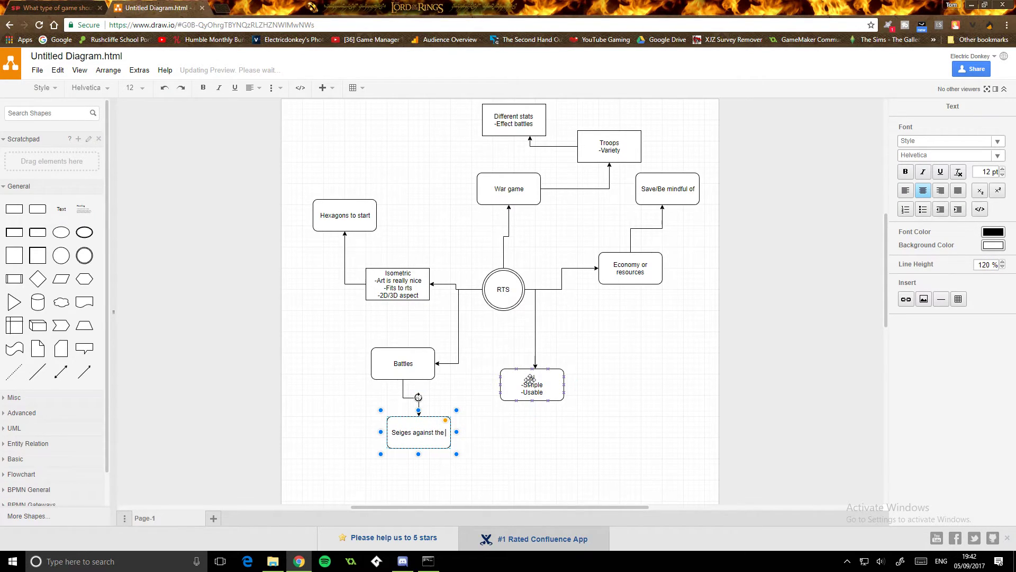
{"action": "left_click", "coordinate": [496, 463]}
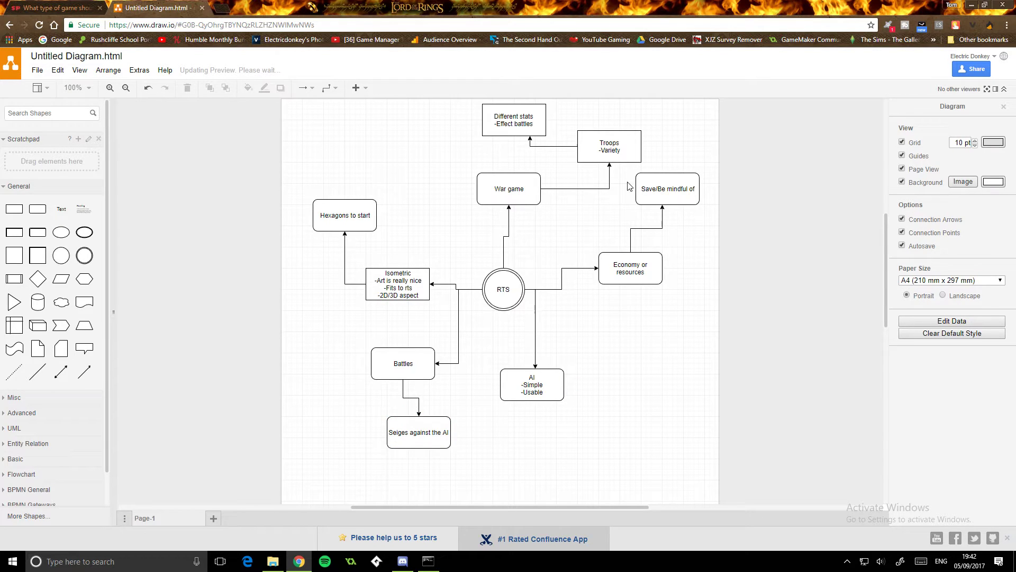
{"action": "right_click_drag", "start_coordinate": [628, 318], "coordinate": [608, 341]}
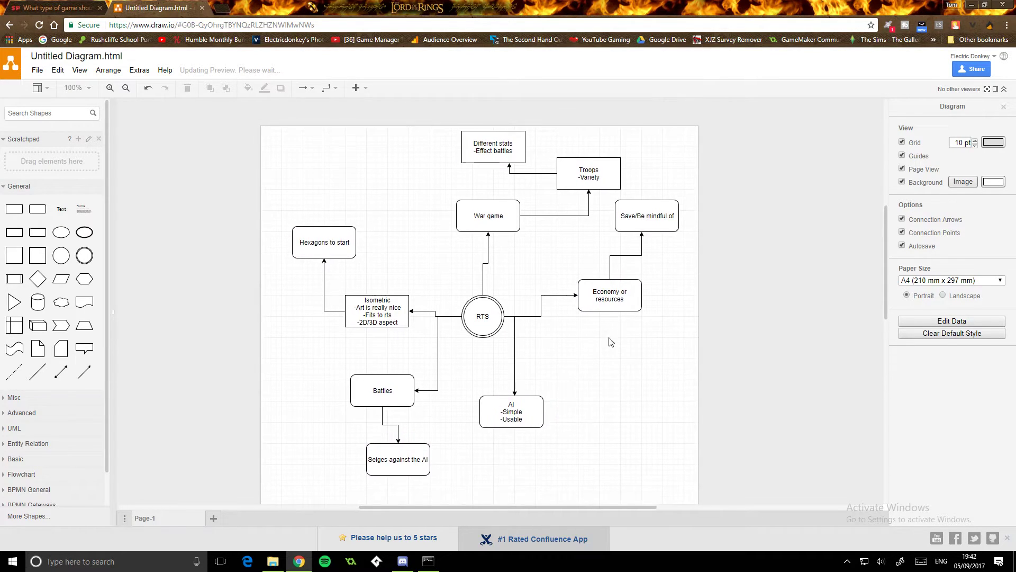
{"action": "left_click", "coordinate": [484, 296]}
- Draw a connector from RTS to a new rectangle labelled 'Challenging map'
{"action": "left_click_drag", "start_coordinate": [517, 295], "coordinate": [584, 337]}
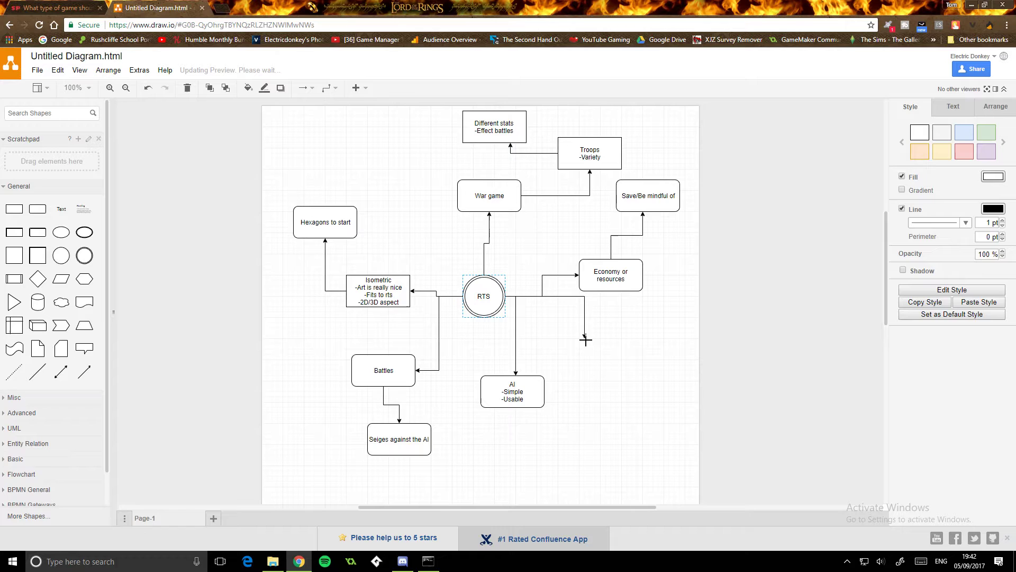
{"action": "left_click_drag", "start_coordinate": [38, 232], "coordinate": [560, 340]}
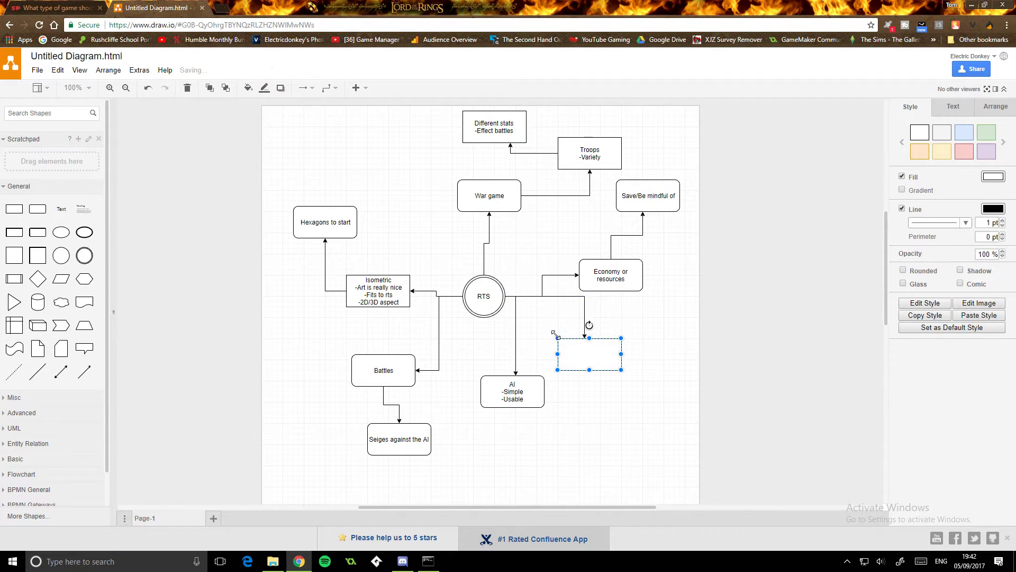
{"action": "double_click", "coordinate": [587, 354]}
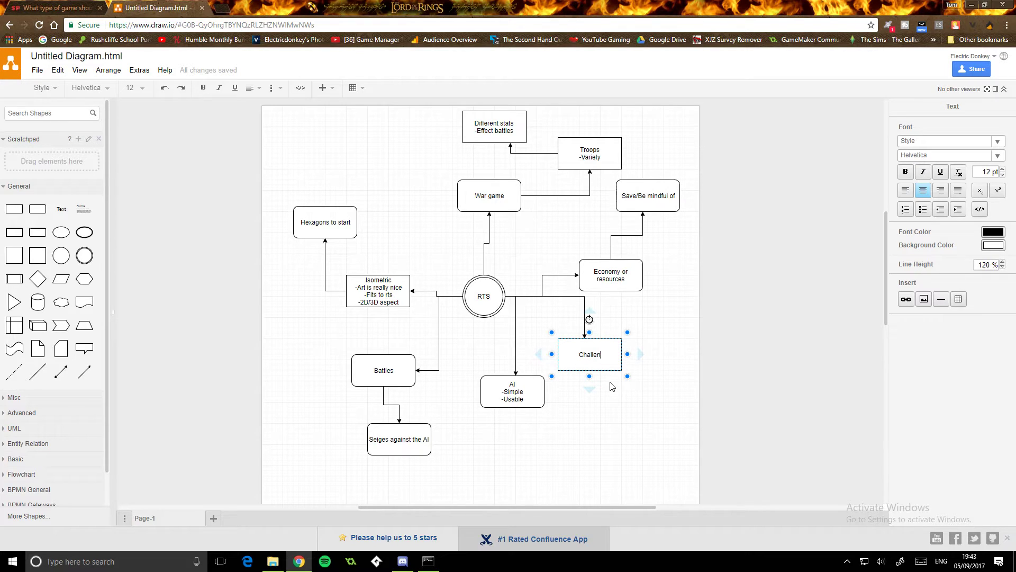
{"action": "type", "text": "ging map"}
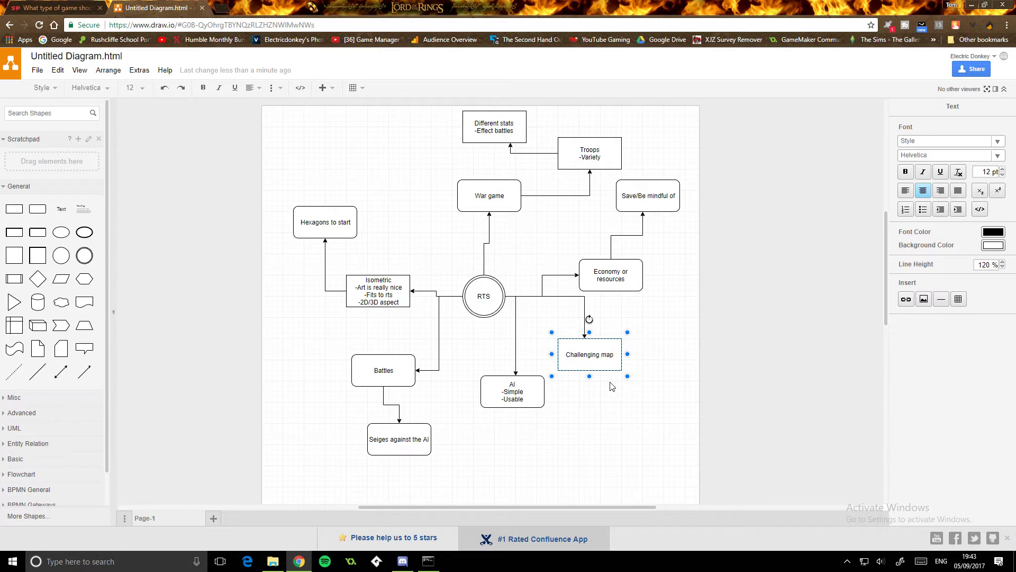
{"action": "left_click", "coordinate": [611, 386]}
- Add a second line '-Show techniques to making a good map' to the Challenging map box
{"action": "double_click", "coordinate": [613, 356]}
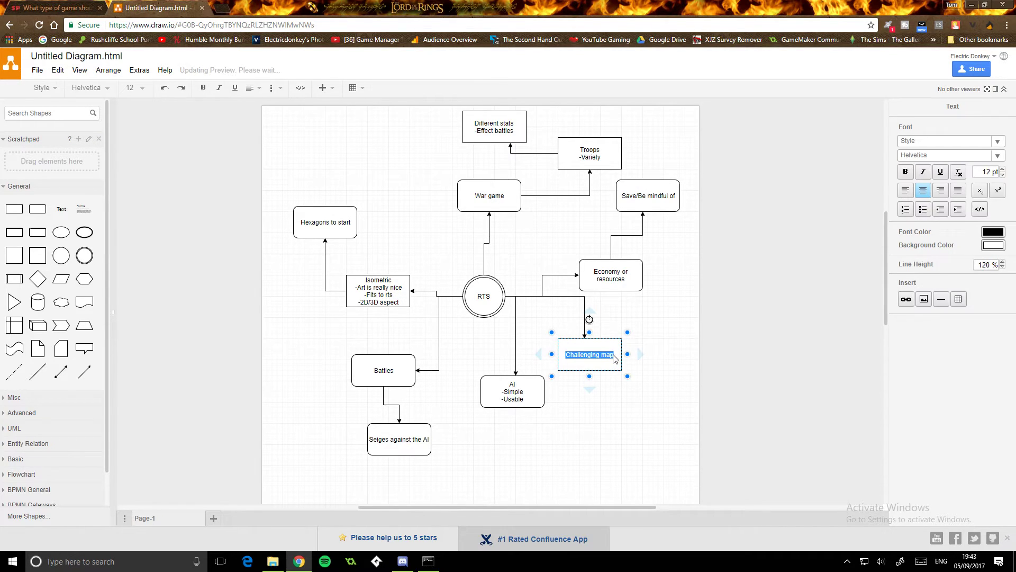
{"action": "left_click", "coordinate": [615, 360]}
{"action": "key", "text": "Return"}
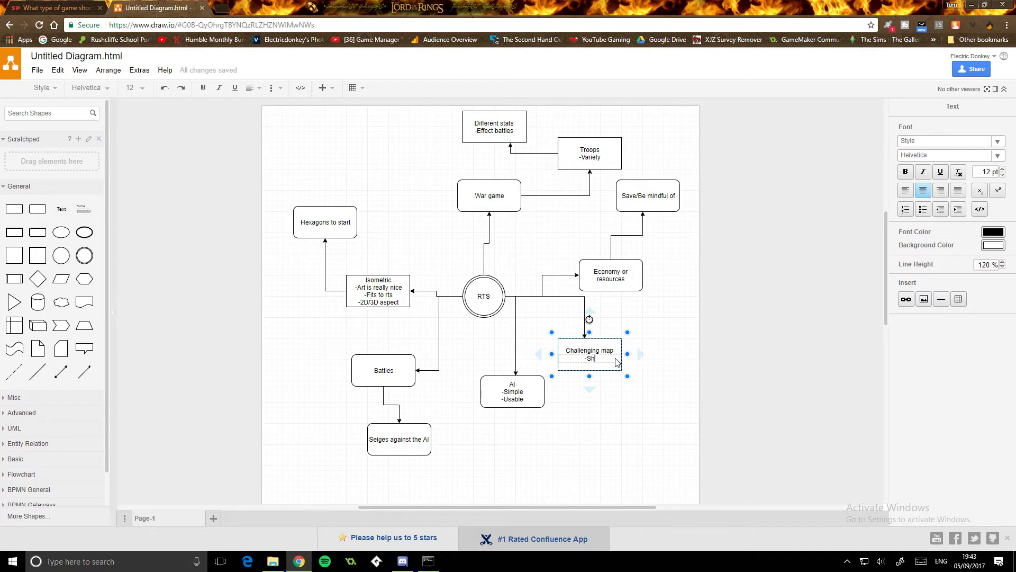
{"action": "type", "text": "ow techniques to making  a"}
{"action": "key", "text": "BackSpace"}
{"action": "key", "text": "BackSpace"}
{"action": "type", "text": "a"}
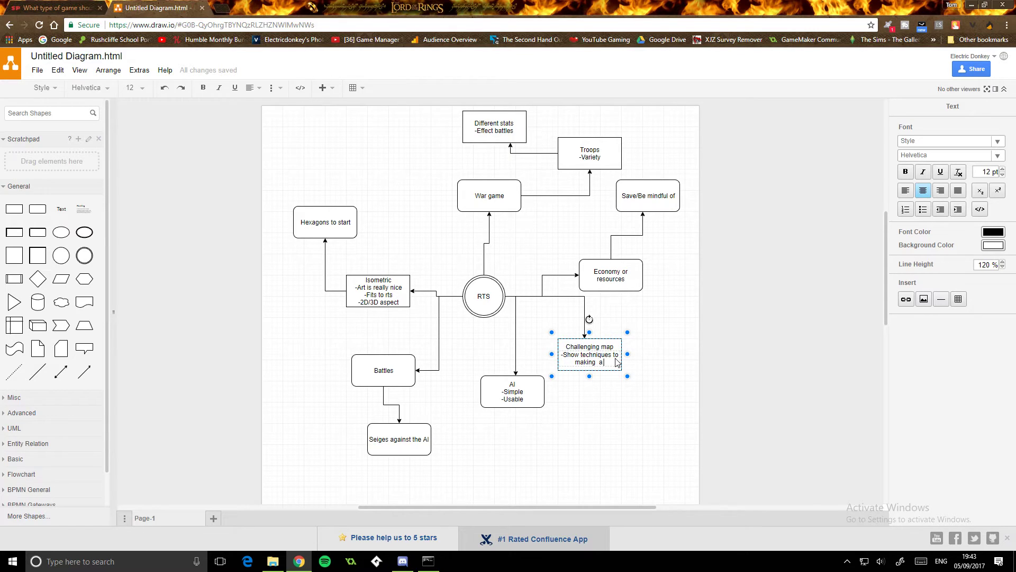
{"action": "type", "text": " good map"}
{"action": "left_click", "coordinate": [622, 392]}
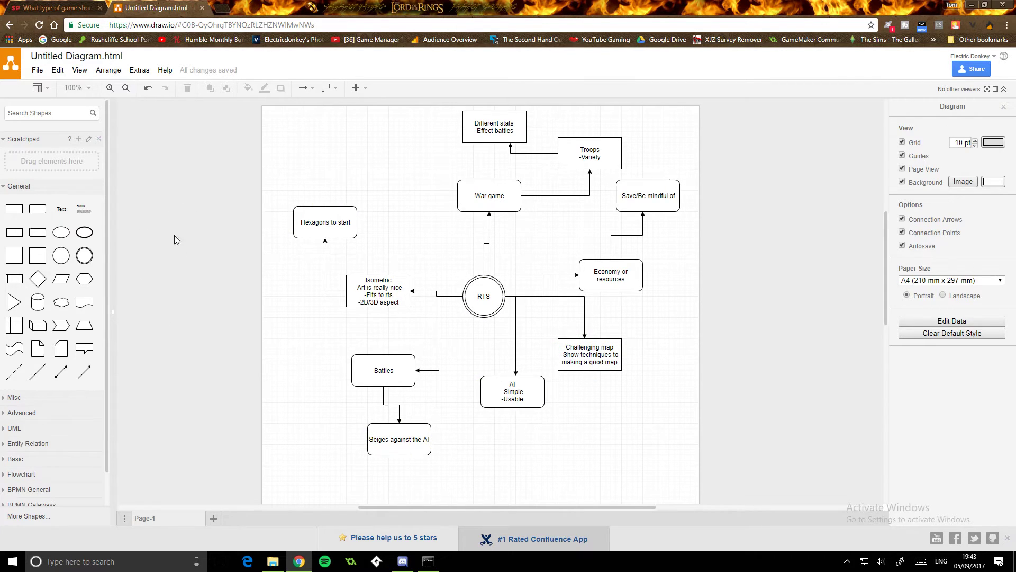
{"action": "left_click", "coordinate": [530, 403]}
{"action": "left_click", "coordinate": [528, 451]}
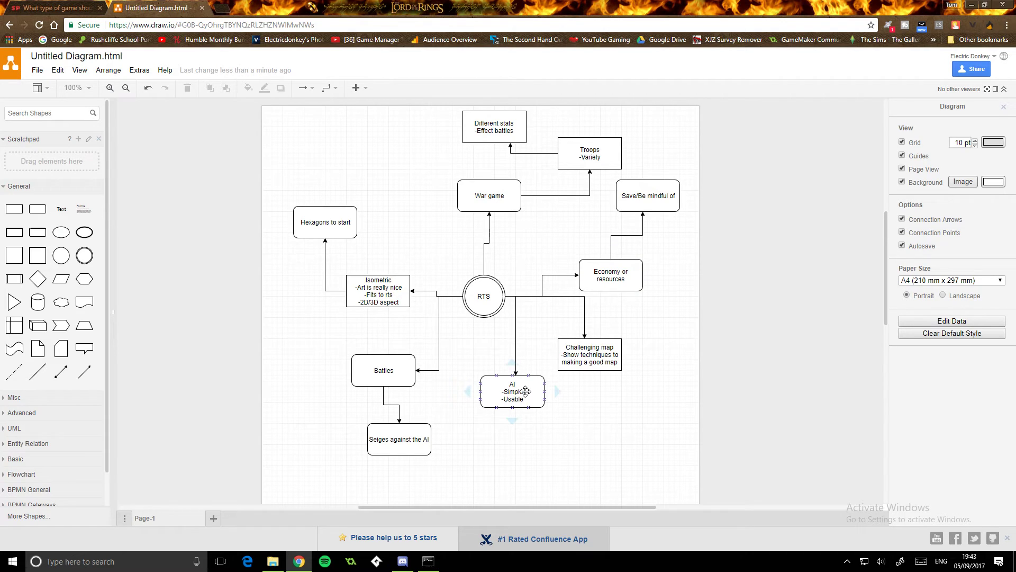
{"action": "left_click", "coordinate": [587, 362]}
{"action": "left_click", "coordinate": [394, 299]}
{"action": "left_click", "coordinate": [448, 243]}
{"action": "left_click", "coordinate": [477, 289]}
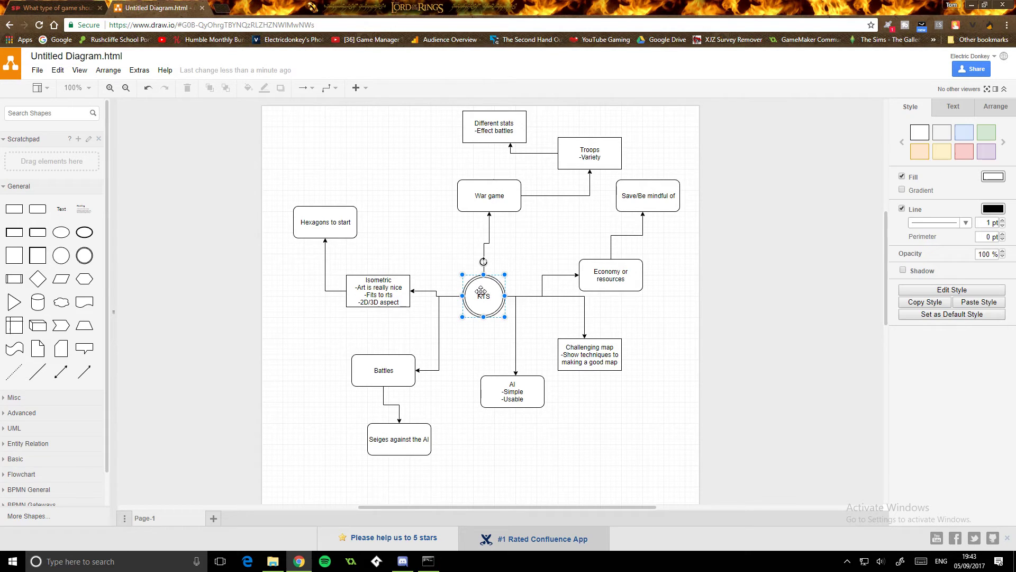
{"action": "left_click", "coordinate": [447, 263]}
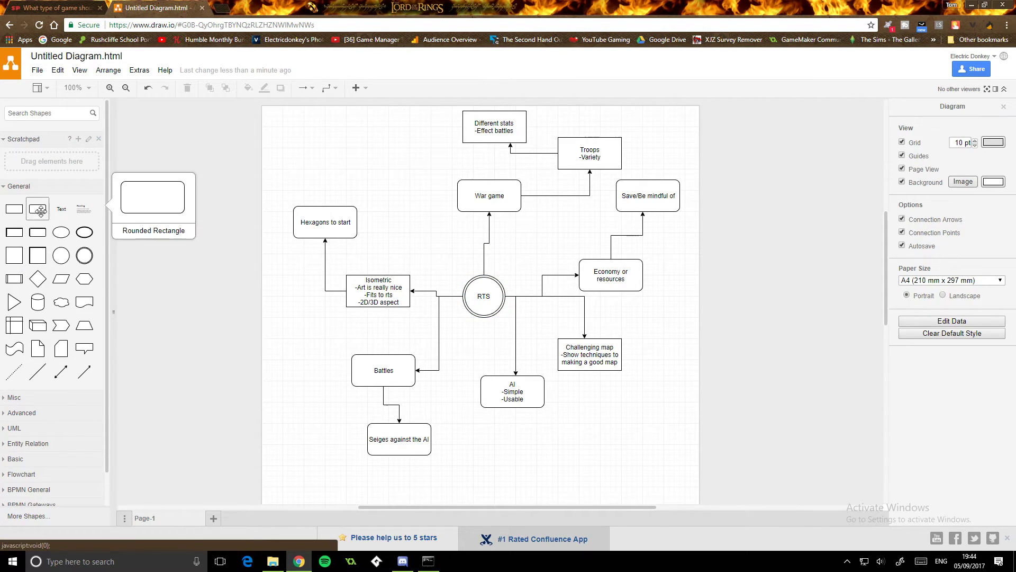
- Place a rounded box above-left of RTS labelled 'Centre of civalisation'
{"action": "left_click_drag", "start_coordinate": [25, 211], "coordinate": [406, 224]}
{"action": "double_click", "coordinate": [406, 224]}
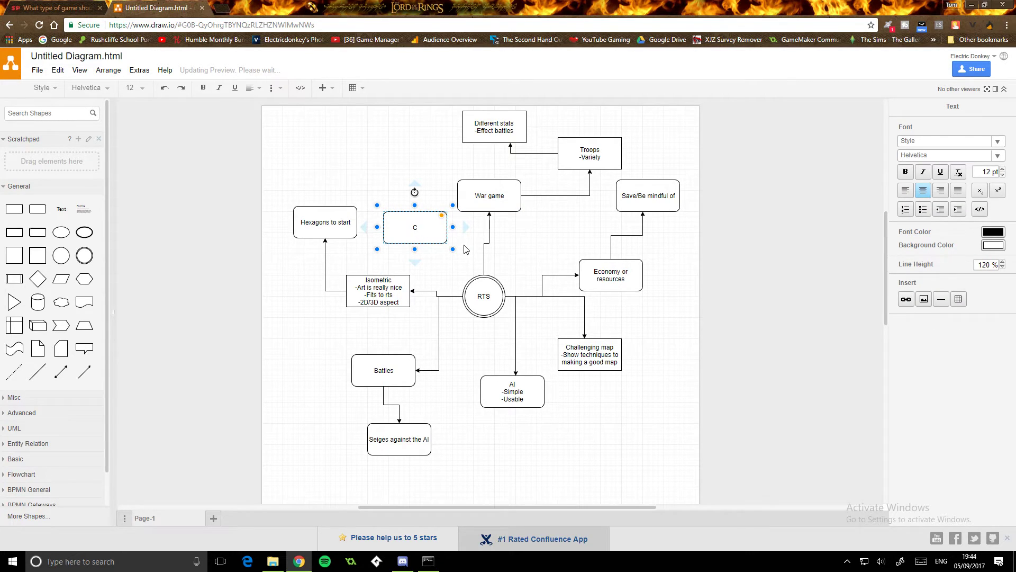
{"action": "type", "text": "Centre of civalisation"}
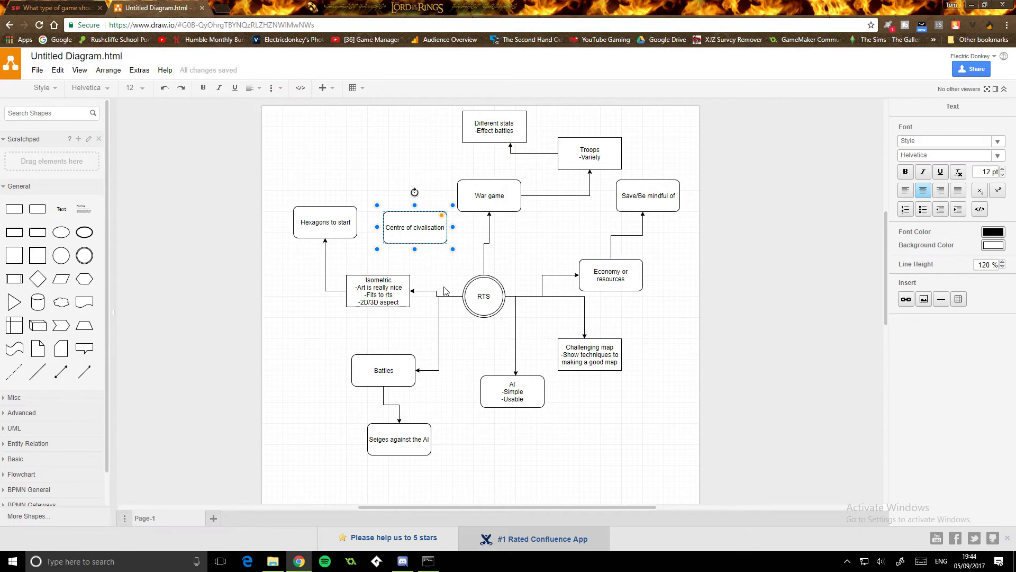
{"action": "left_click", "coordinate": [450, 259]}
- Connect the RTS circle to the Centre of civalisation box with an arrow
{"action": "left_click", "coordinate": [479, 282]}
{"action": "left_click_drag", "start_coordinate": [483, 260], "coordinate": [449, 228]}
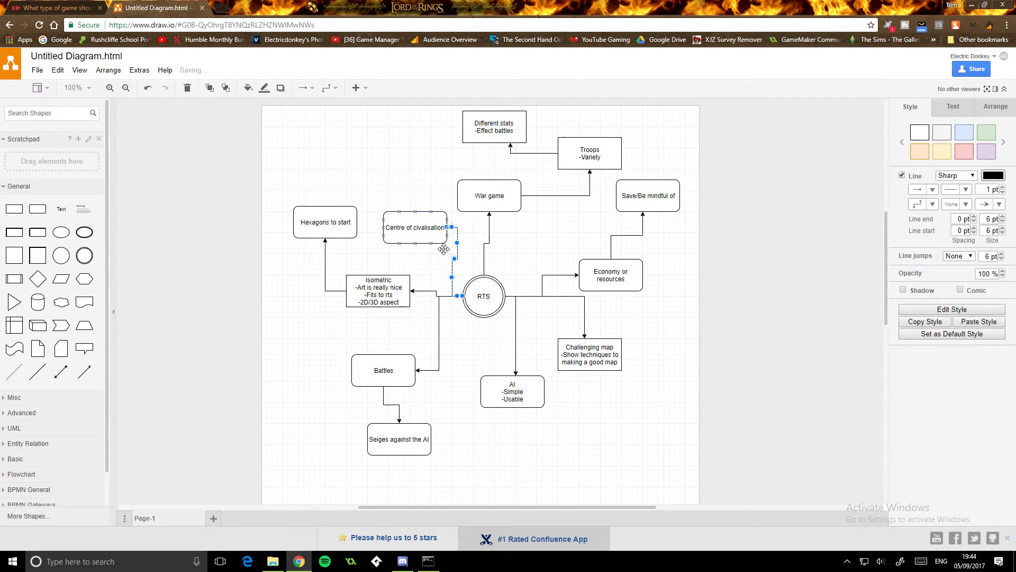
{"action": "left_click", "coordinate": [444, 258]}
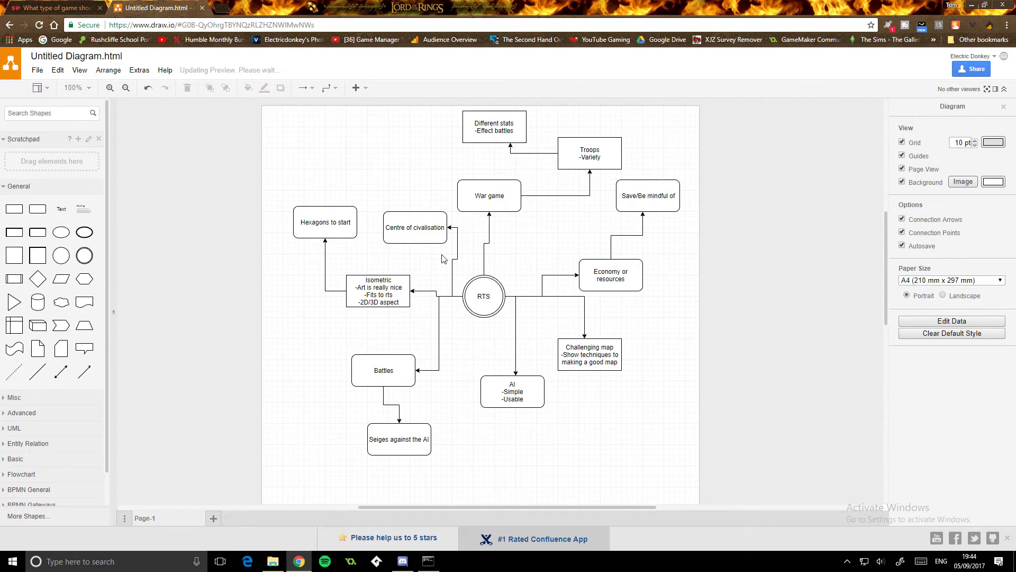
{"action": "scroll", "coordinate": [455, 275], "scroll_direction": "up", "scroll_amount": 2}
{"action": "scroll", "coordinate": [477, 296], "scroll_direction": "down", "scroll_amount": 2}
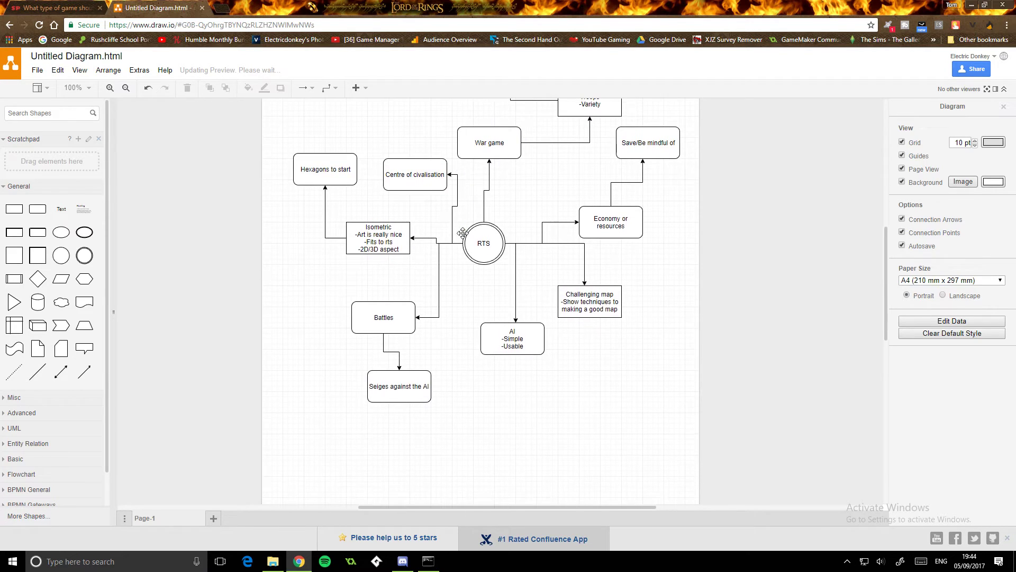
{"action": "scroll", "coordinate": [483, 307], "scroll_direction": "up", "scroll_amount": 1}
{"action": "scroll", "coordinate": [487, 312], "scroll_direction": "up", "scroll_amount": 2}
{"action": "scroll", "coordinate": [498, 323], "scroll_direction": "down", "scroll_amount": 1}
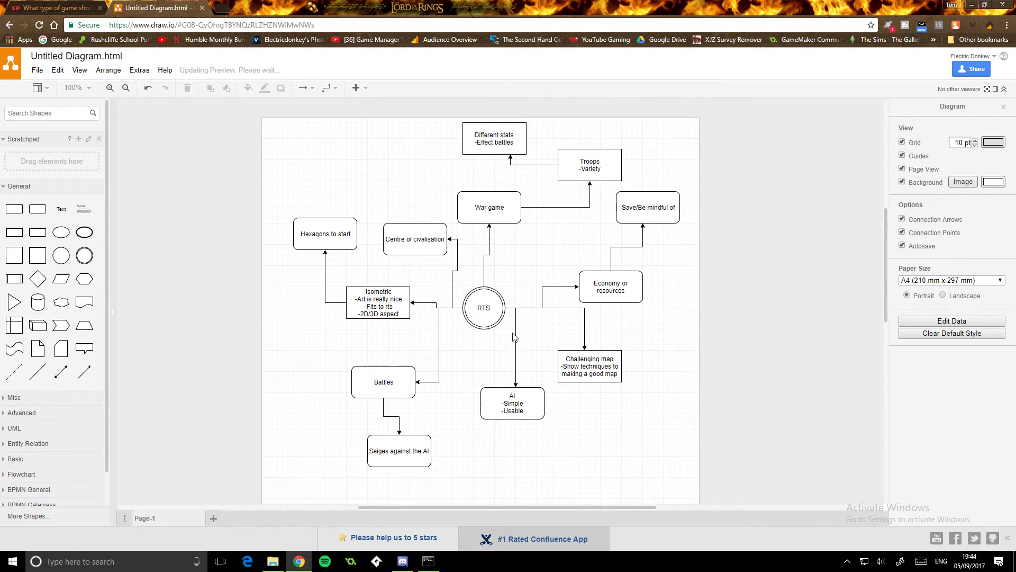
{"action": "scroll", "coordinate": [510, 334], "scroll_direction": "up", "scroll_amount": 2}
{"action": "scroll", "coordinate": [513, 337], "scroll_direction": "down", "scroll_amount": 2}
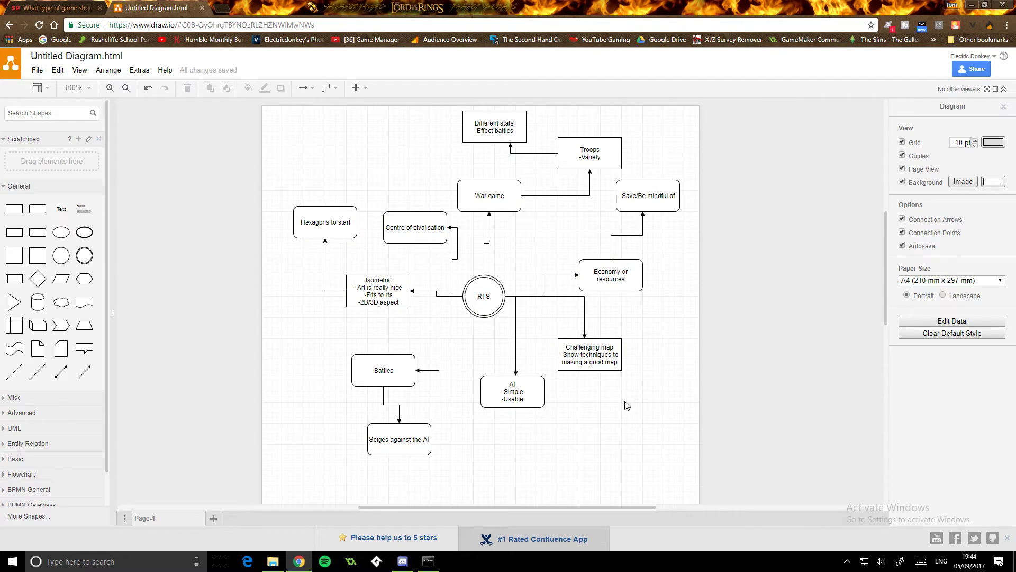
- Place a rounded box below the AI box labelled 'Good UI'
{"action": "left_click", "coordinate": [501, 301]}
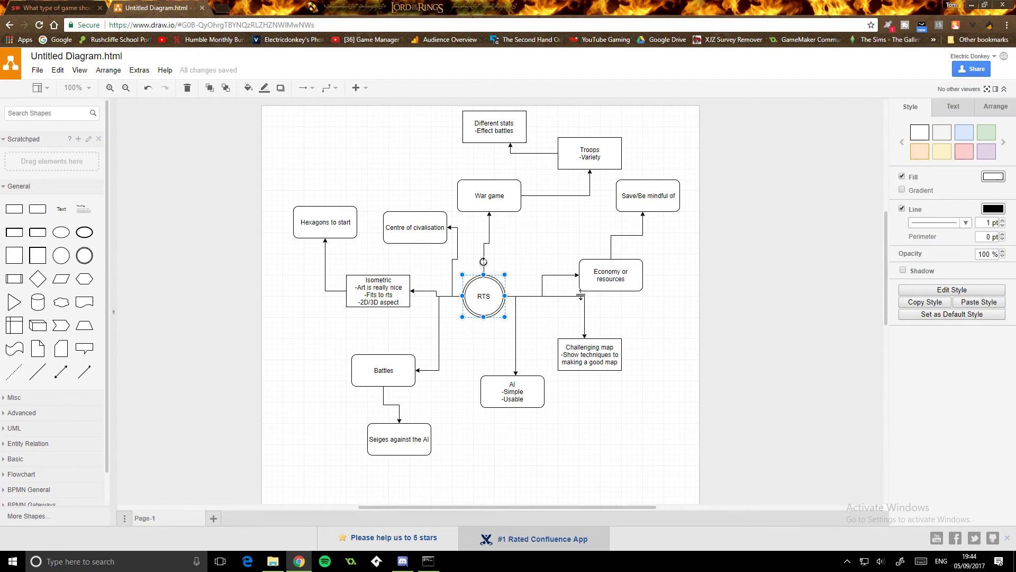
{"action": "left_click_drag", "start_coordinate": [38, 208], "coordinate": [510, 454]}
{"action": "double_click", "coordinate": [512, 454]}
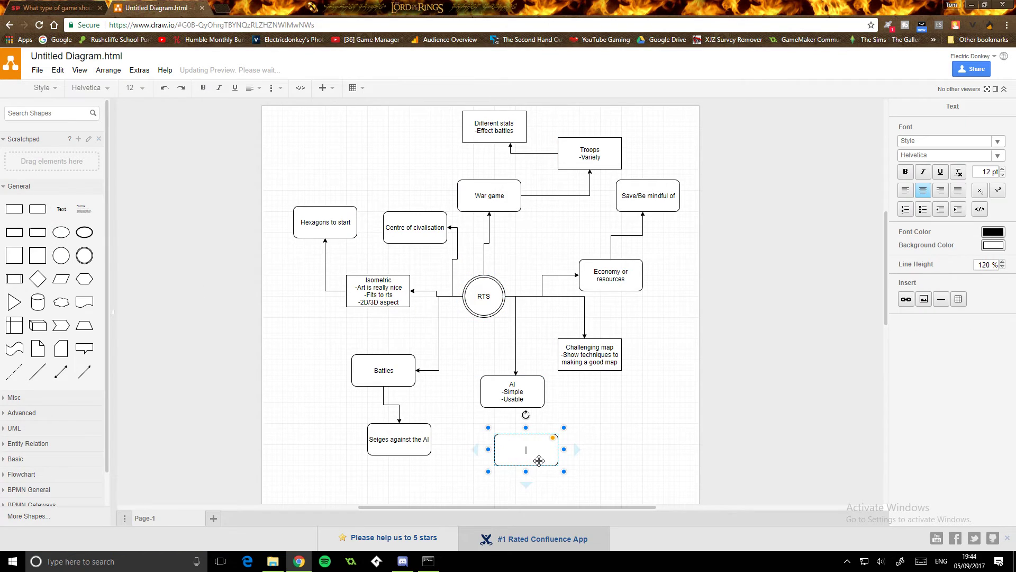
{"action": "type", "text": "Good UI"}
{"action": "left_click", "coordinate": [580, 426]}
- Connect RTS down to the Good UI box and shift that connector's vertical run left
{"action": "left_click", "coordinate": [483, 311]}
{"action": "left_click_drag", "start_coordinate": [482, 329], "coordinate": [495, 457]}
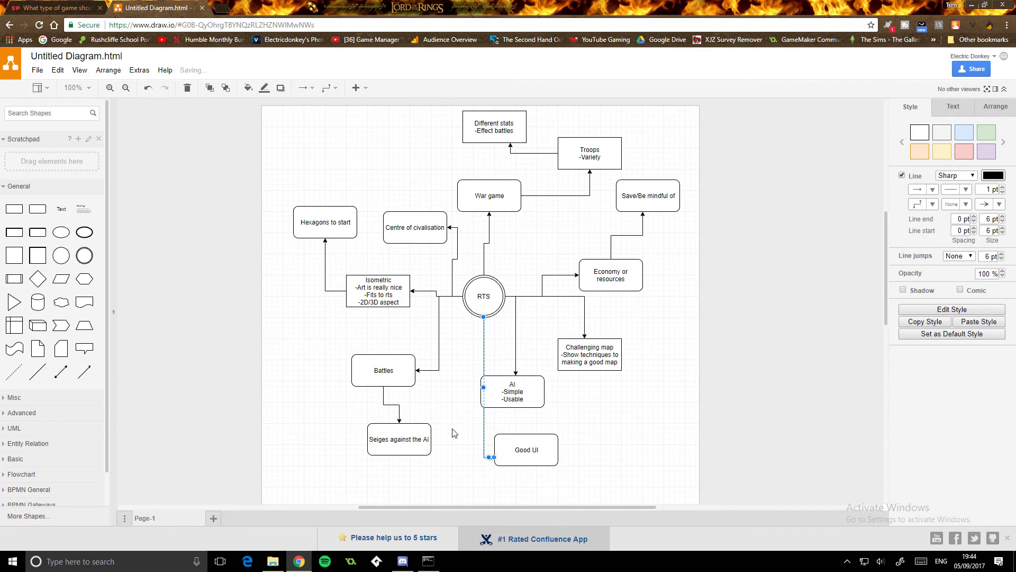
{"action": "left_click", "coordinate": [479, 403]}
{"action": "left_click", "coordinate": [483, 419]}
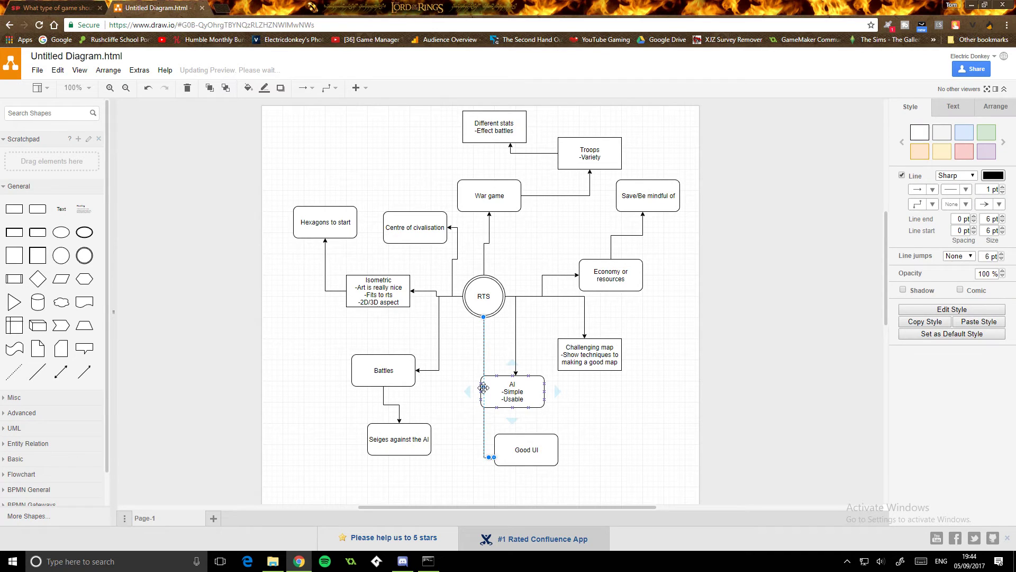
{"action": "left_click_drag", "start_coordinate": [484, 388], "coordinate": [468, 389]}
{"action": "left_click", "coordinate": [450, 427]}
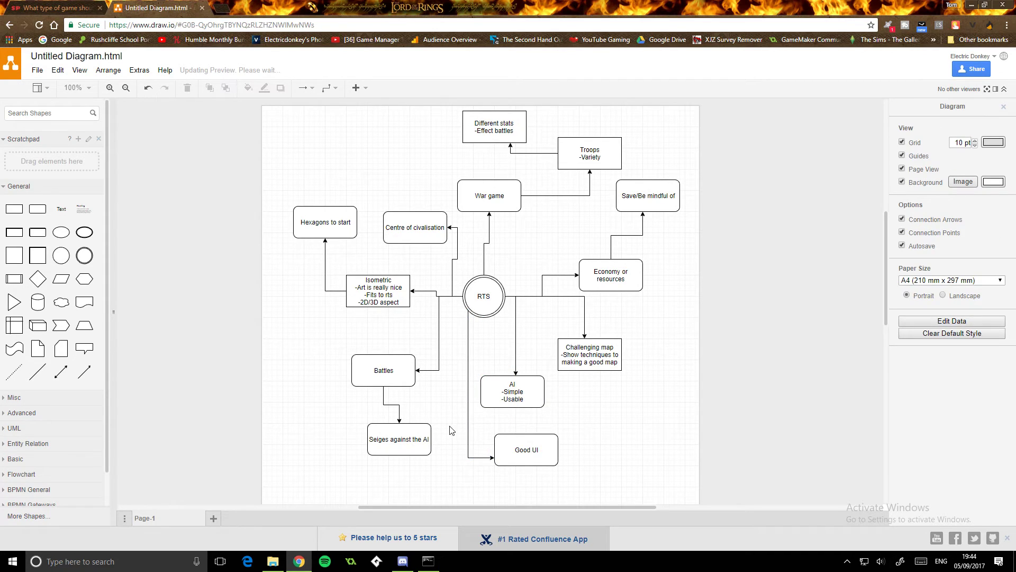
- Reroute the Battles, Centre of civalisation, Economy and AI connectors so they leave RTS separately
{"action": "left_click", "coordinate": [439, 320]}
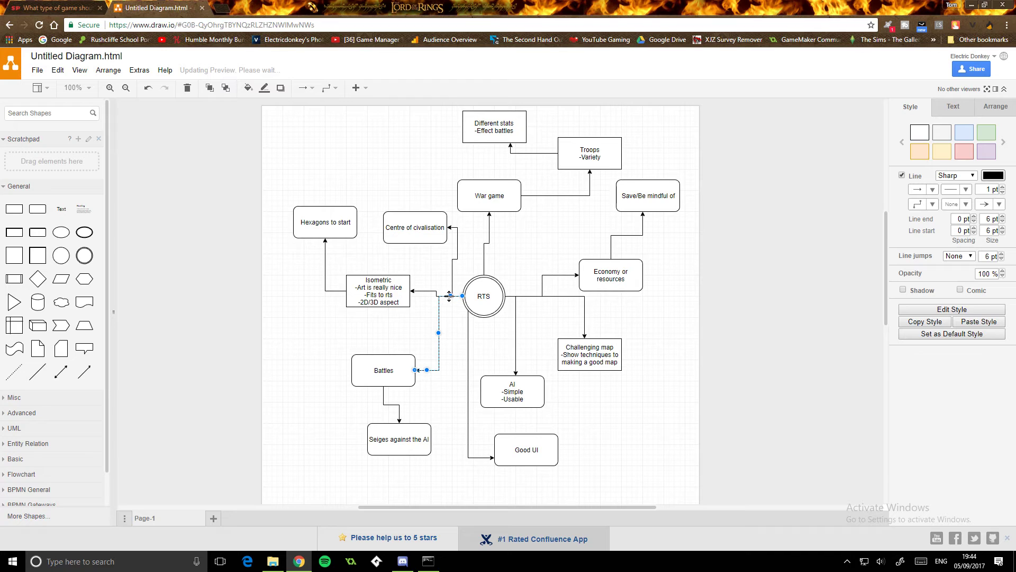
{"action": "mouse_move", "coordinate": [451, 296]}
{"action": "left_mouse_down"}
{"action": "mouse_move", "coordinate": [458, 313]}
{"action": "mouse_move", "coordinate": [464, 282]}
{"action": "left_mouse_up"}
{"action": "left_click", "coordinate": [459, 313]}
{"action": "left_click", "coordinate": [452, 288]}
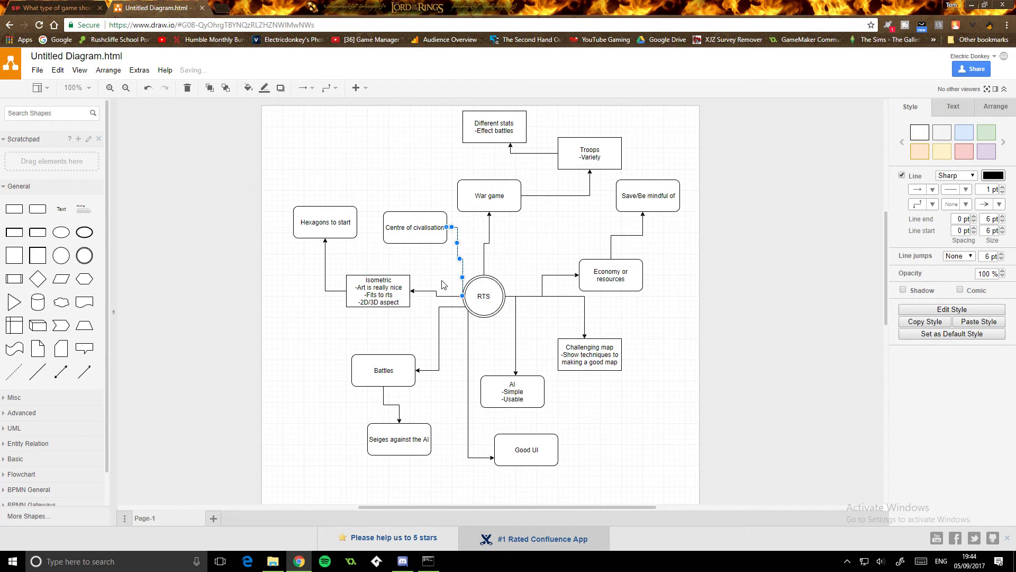
{"action": "left_click", "coordinate": [487, 344]}
{"action": "left_click", "coordinate": [542, 280]}
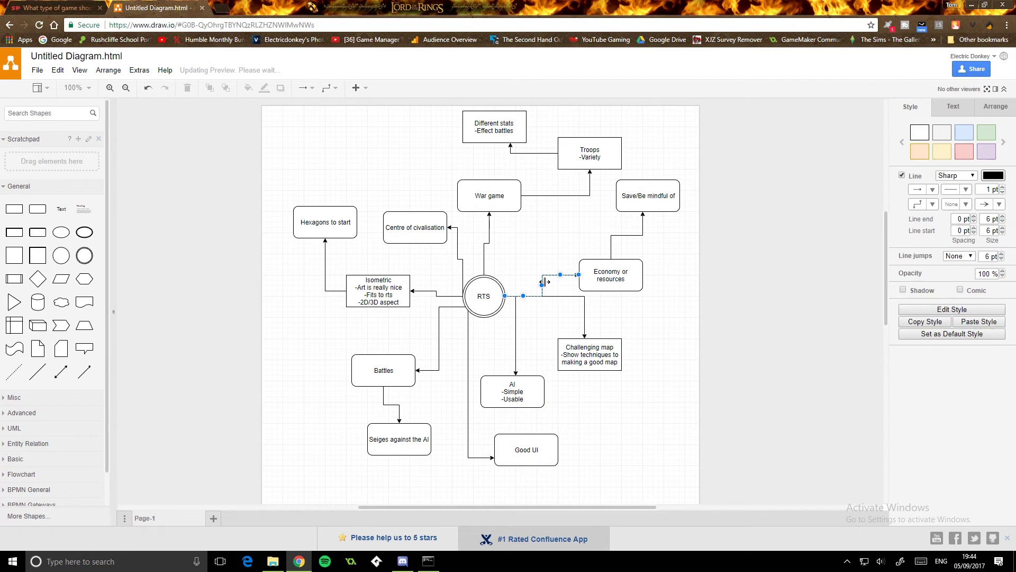
{"action": "left_click_drag", "start_coordinate": [541, 283], "coordinate": [522, 286]}
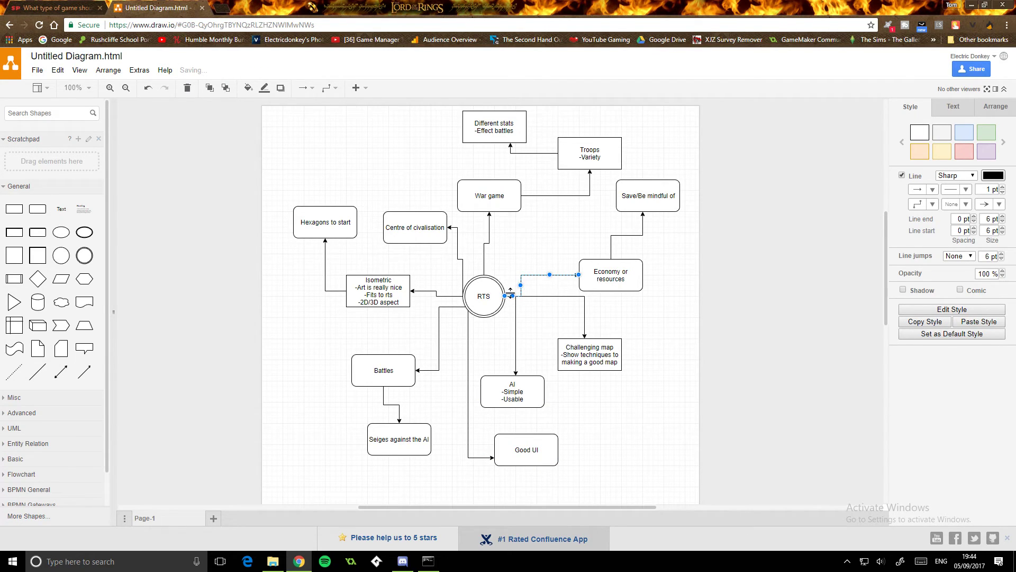
{"action": "left_click", "coordinate": [521, 303]}
{"action": "left_click", "coordinate": [515, 305]}
{"action": "left_click_drag", "start_coordinate": [515, 305], "coordinate": [516, 310]}
{"action": "left_click", "coordinate": [530, 318]}
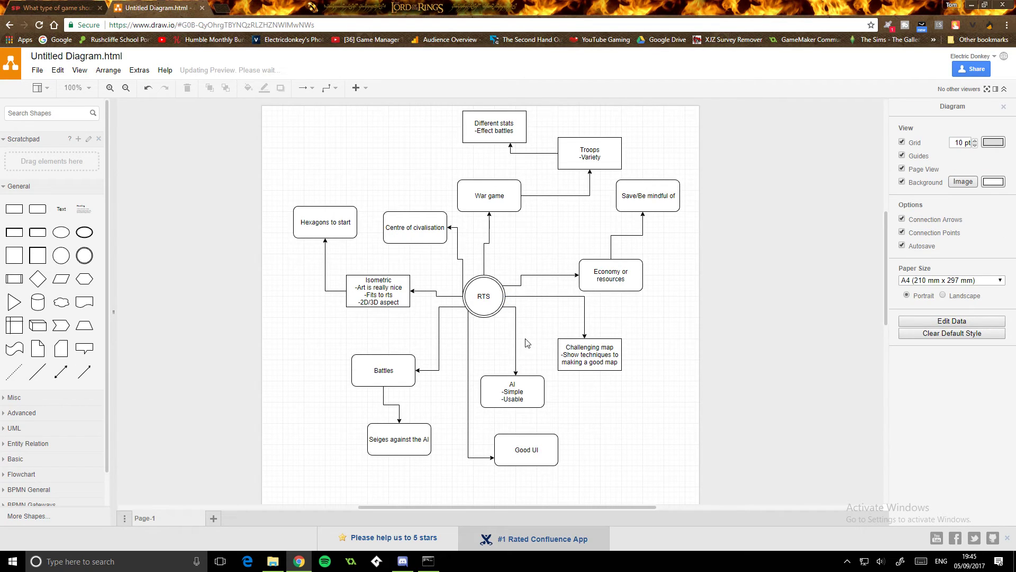
{"action": "scroll", "coordinate": [528, 352], "scroll_direction": "up", "scroll_amount": 2}
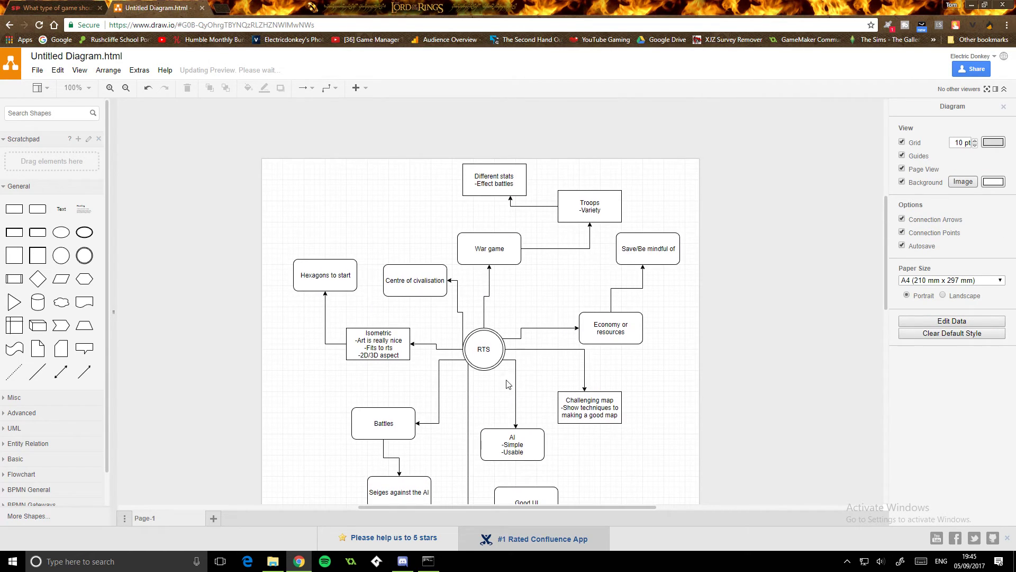
{"action": "scroll", "coordinate": [507, 383], "scroll_direction": "down", "scroll_amount": 3}
{"action": "scroll", "coordinate": [506, 344], "scroll_direction": "up", "scroll_amount": 3}
{"action": "scroll", "coordinate": [507, 307], "scroll_direction": "down", "scroll_amount": 2}
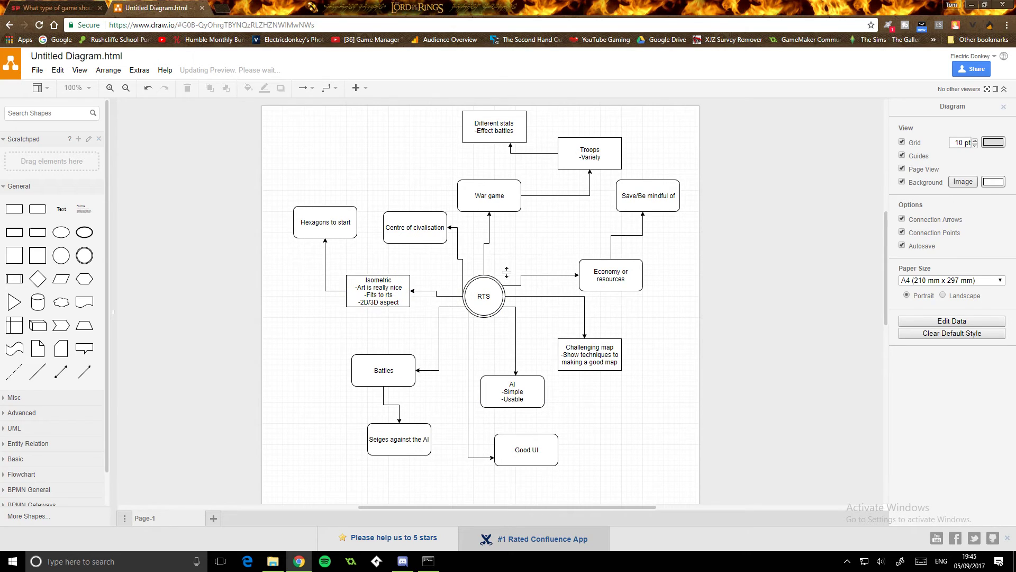
{"action": "left_click", "coordinate": [395, 296]}
{"action": "left_click", "coordinate": [420, 238]}
{"action": "left_click", "coordinate": [394, 182]}
{"action": "left_click", "coordinate": [608, 272]}
{"action": "left_click", "coordinate": [543, 448]}
{"action": "scroll", "coordinate": [419, 392], "scroll_direction": "down", "scroll_amount": 1}
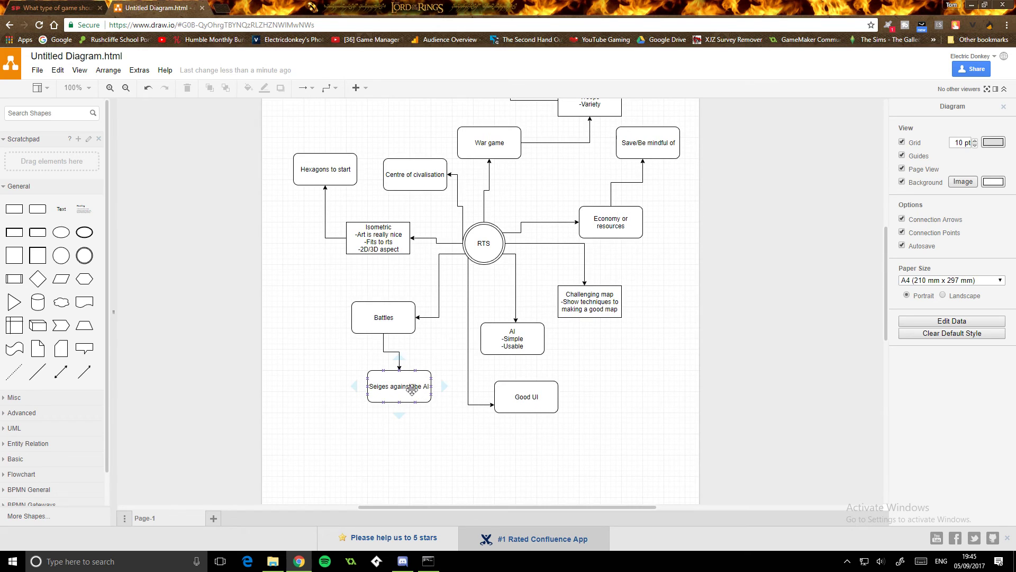
{"action": "scroll", "coordinate": [413, 394], "scroll_direction": "up", "scroll_amount": 1}
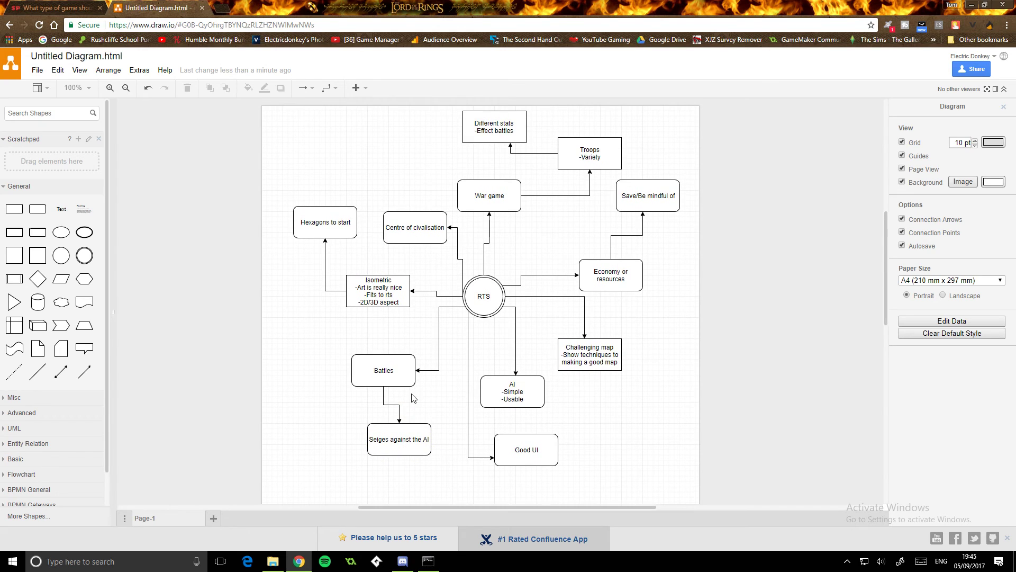
- Replace 'Untitled Diagram' with 'RTS Game' as the diagram name and confirm the rename
{"action": "left_click", "coordinate": [87, 57]}
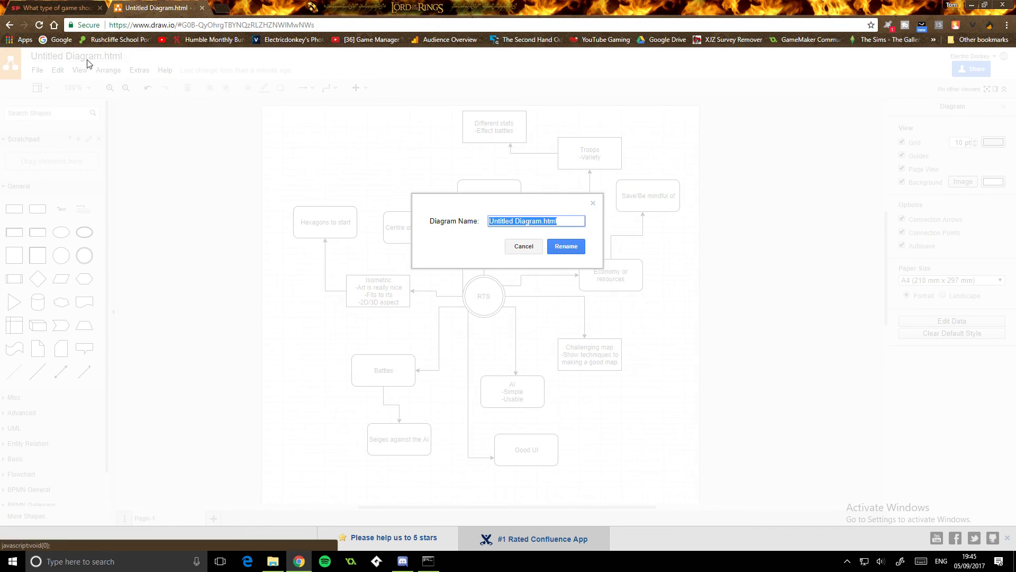
{"action": "left_click", "coordinate": [541, 221]}
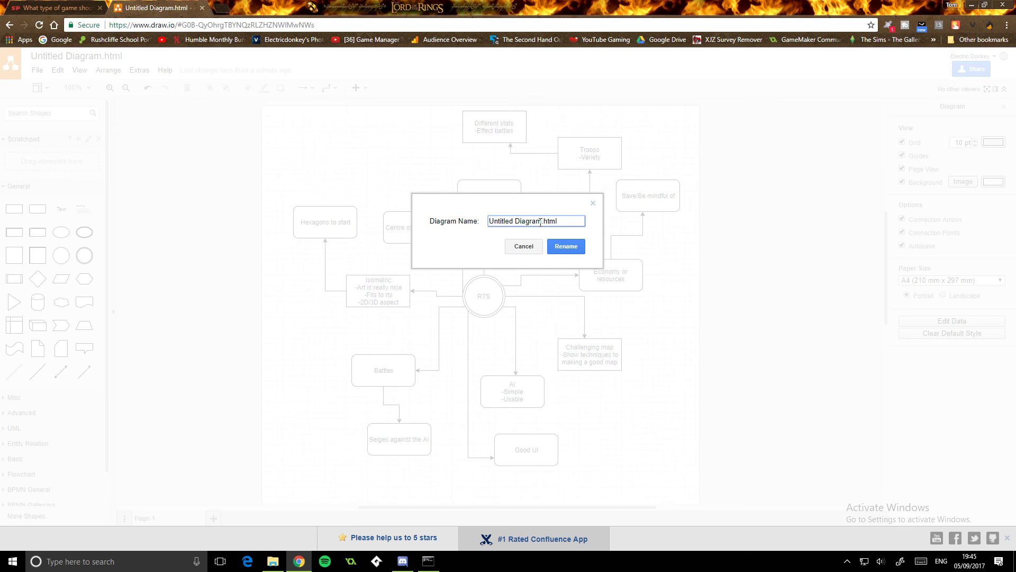
{"action": "left_click_drag", "start_coordinate": [541, 221], "coordinate": [479, 231]}
{"action": "type", "text": "RTS gam"}
{"action": "key", "text": "BackSpace"}
{"action": "key", "text": "BackSpace"}
{"action": "key", "text": "BackSpace"}
{"action": "type", "text": "Game"}
{"action": "left_click", "coordinate": [566, 247]}
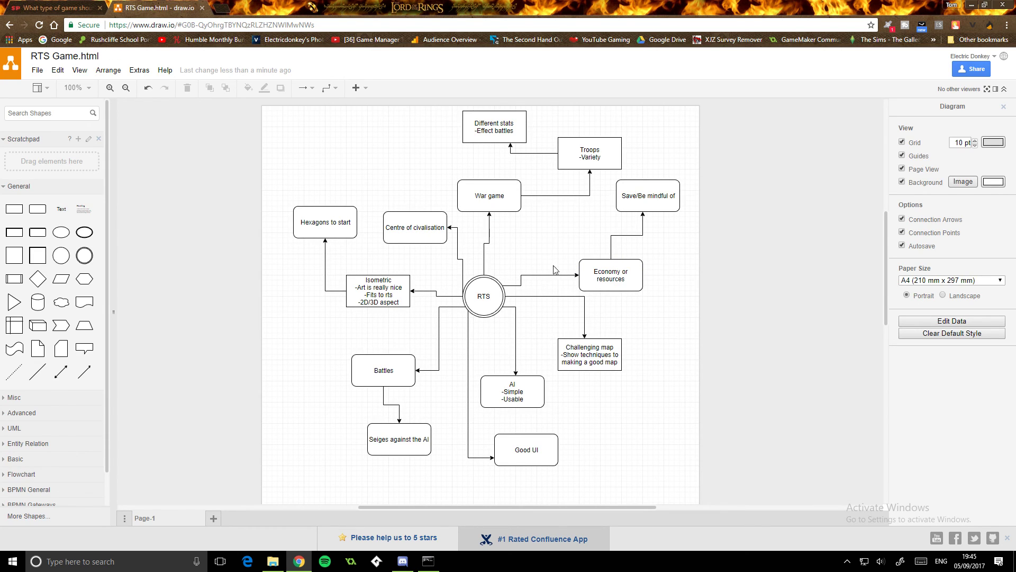
{"action": "scroll", "coordinate": [553, 232], "scroll_direction": "down", "scroll_amount": 1}
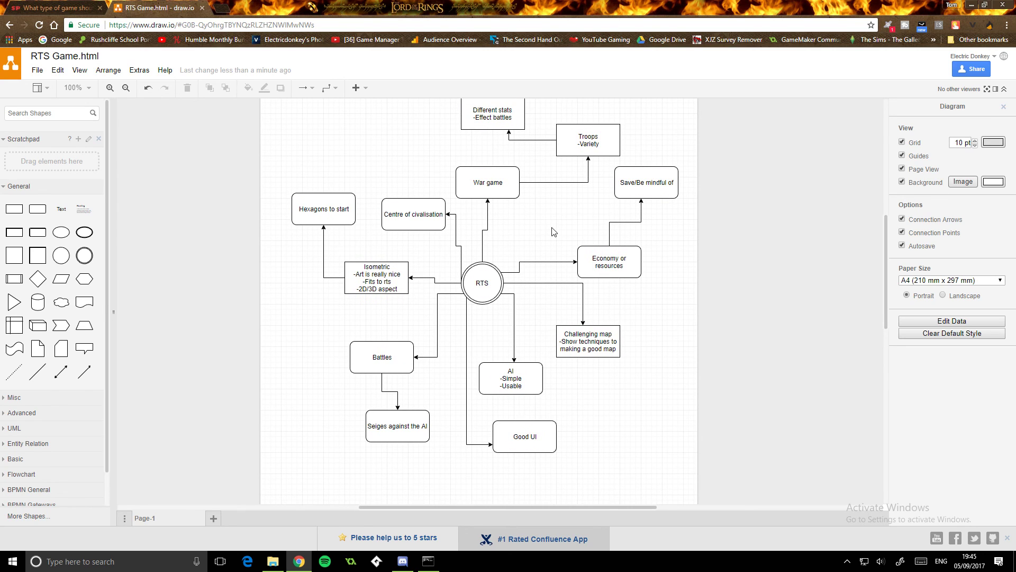
{"action": "right_click_drag", "start_coordinate": [547, 228], "coordinate": [539, 242]}
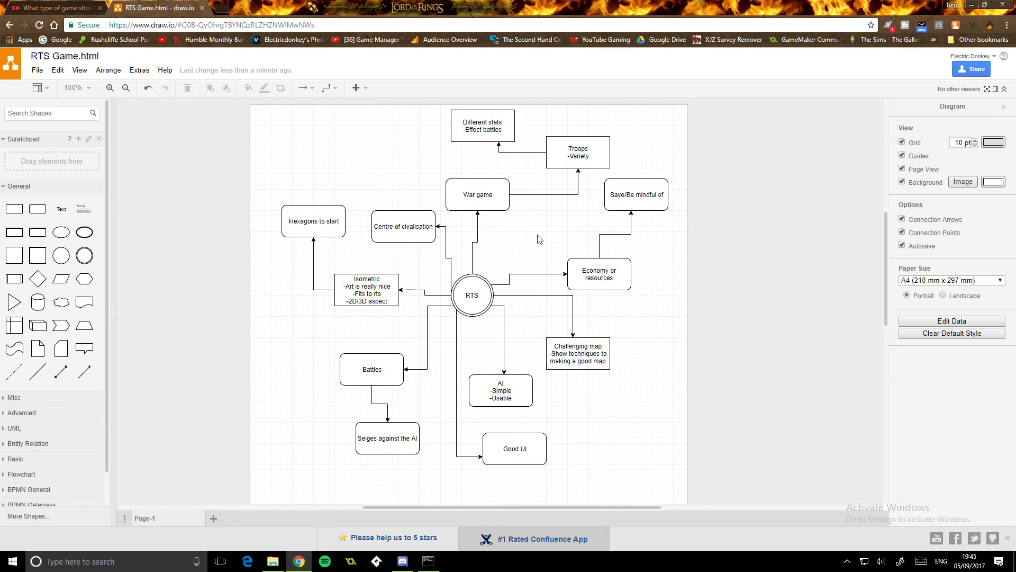